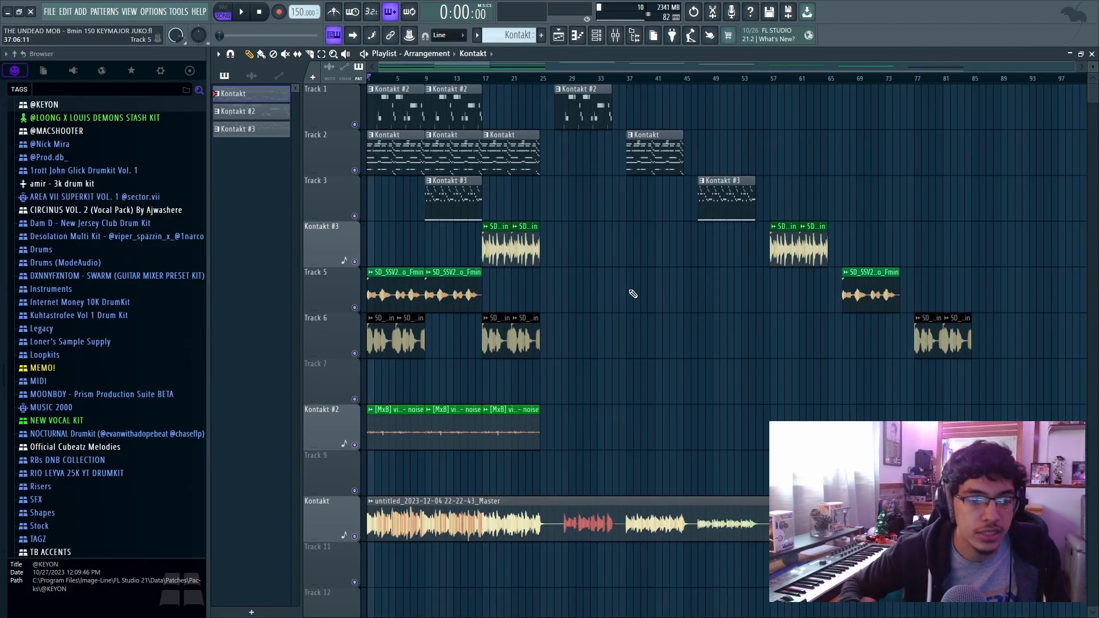
Step: Play the Kontakt piano part in the piano roll and highlight the upper notes of its first two chords
scroll(652, 293, down, 8)
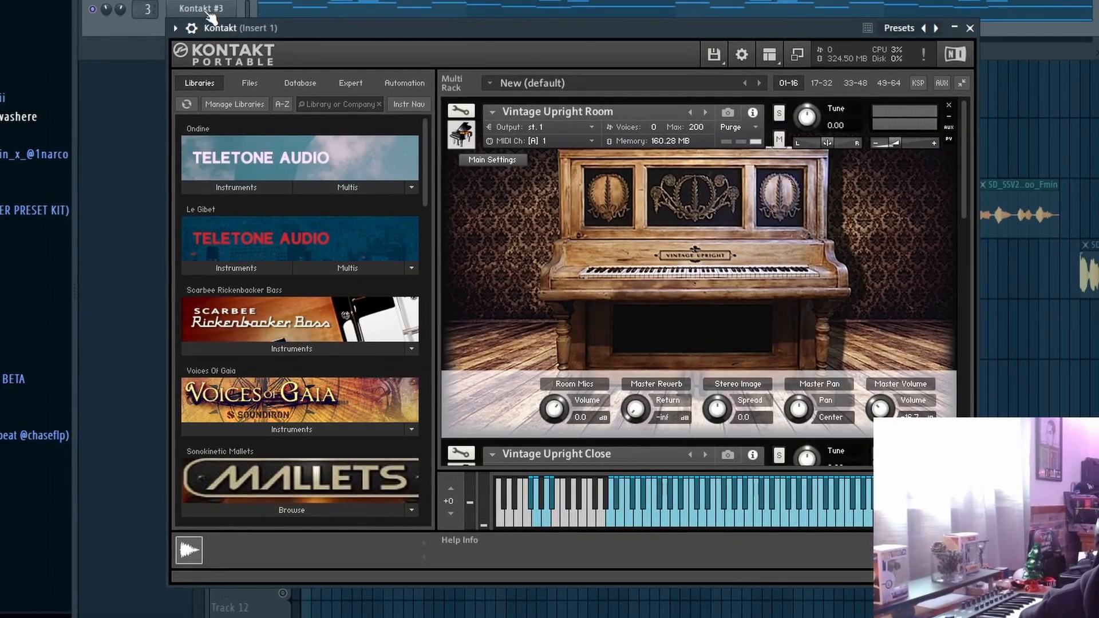
click(201, 8)
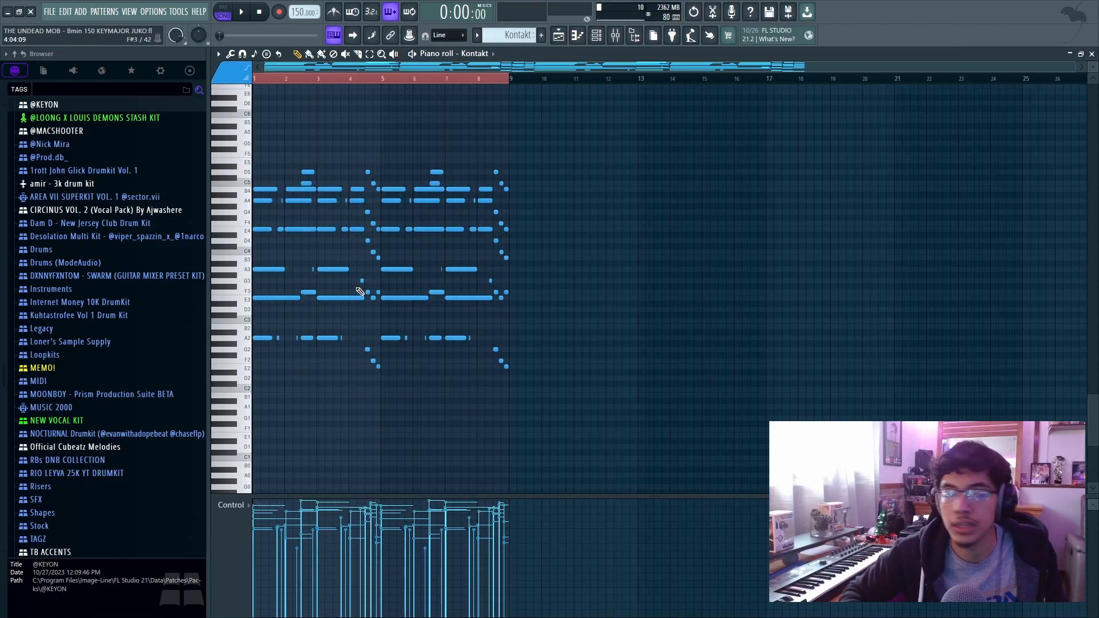
scroll(358, 292, up, 4)
key(space)
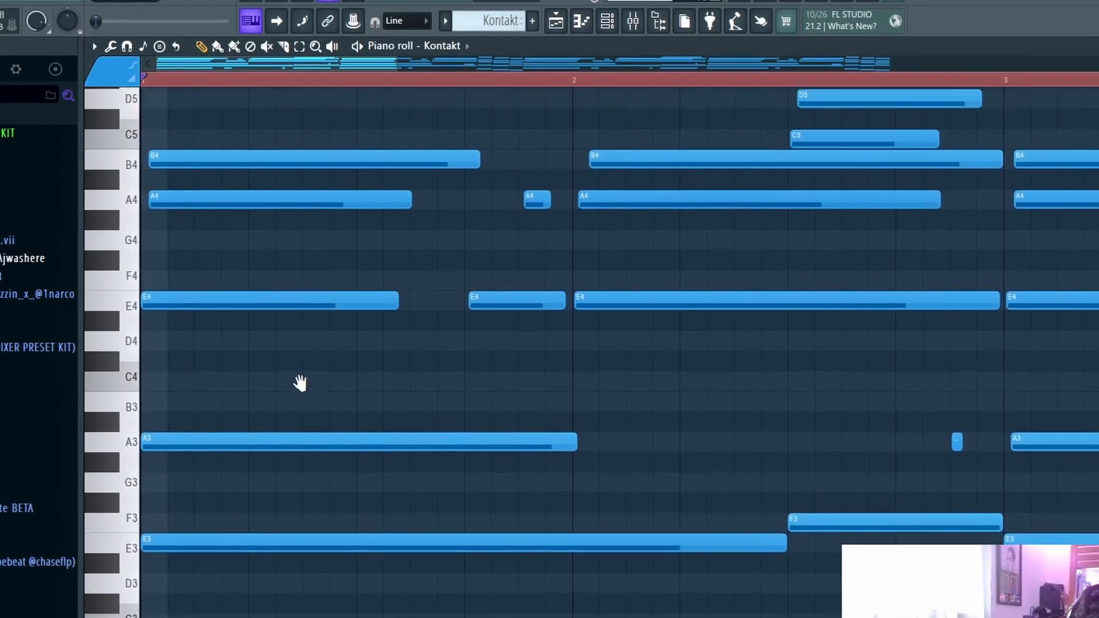
drag(239, 163, 142, 310)
drag(637, 144, 541, 206)
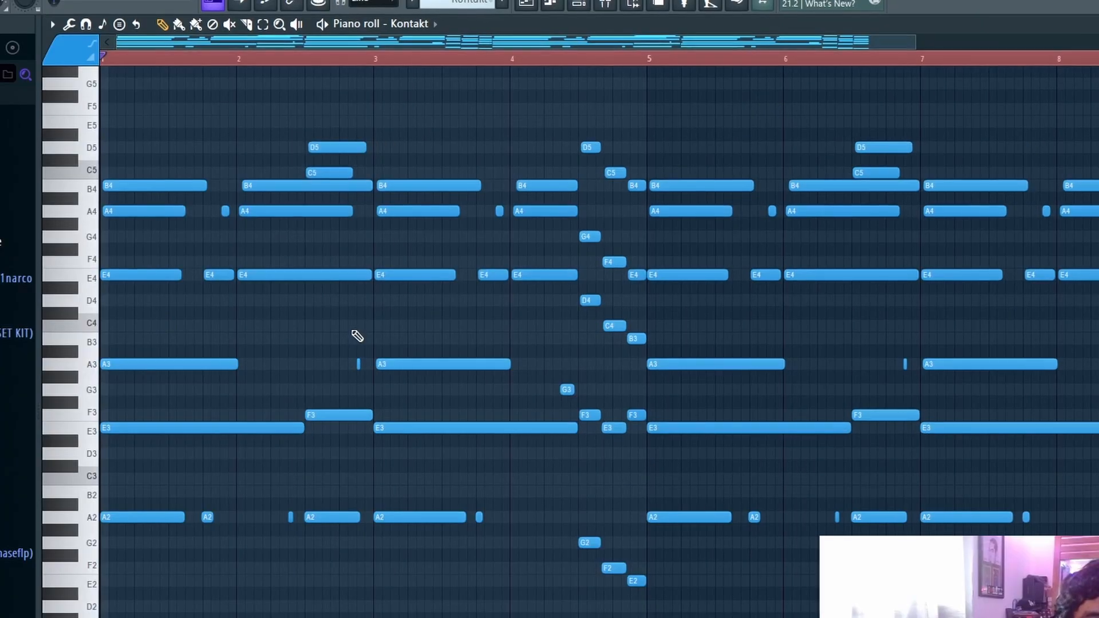
Step: Try to raise the opening A2 bass note by seven semitones
drag(186, 465, 105, 521)
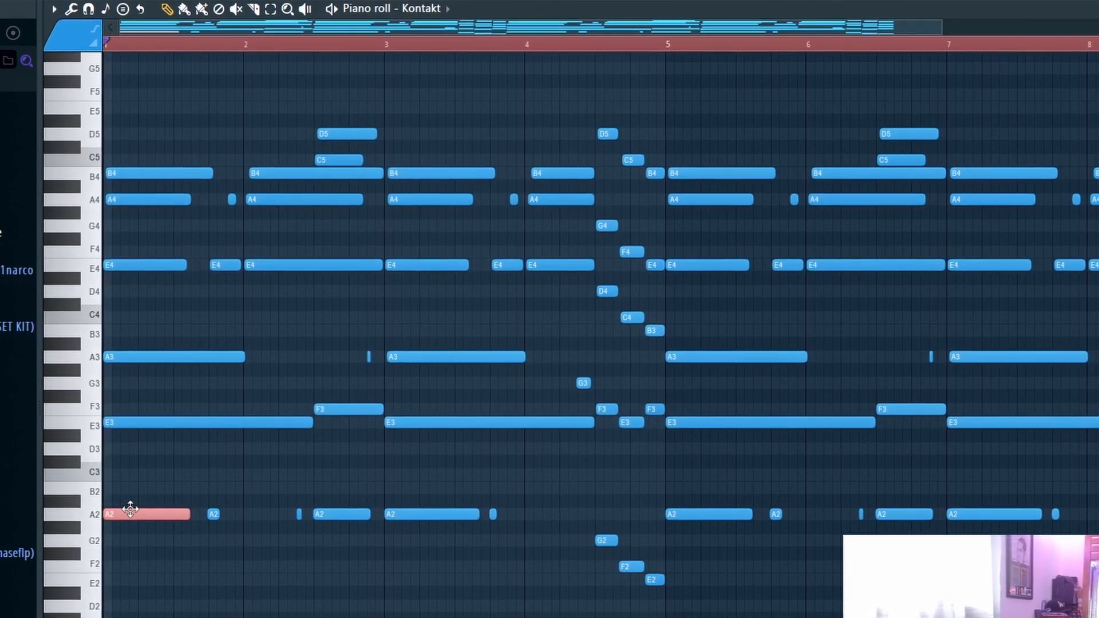
key(shift+Up)
key(shift+Up)
key(shift+Up)
key(shift+Up)
key(shift+Up)
key(shift+Up)
key(shift+Up)
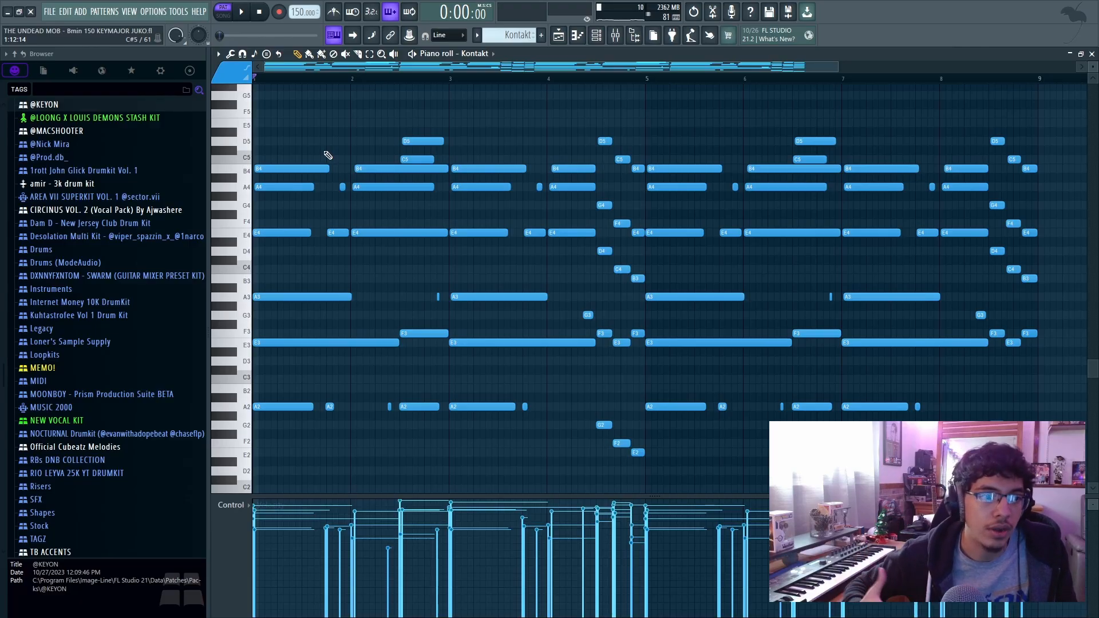
Step: Try to duplicate the lower notes of the opening chord an octave higher, and undo the change
drag(314, 266, 267, 358)
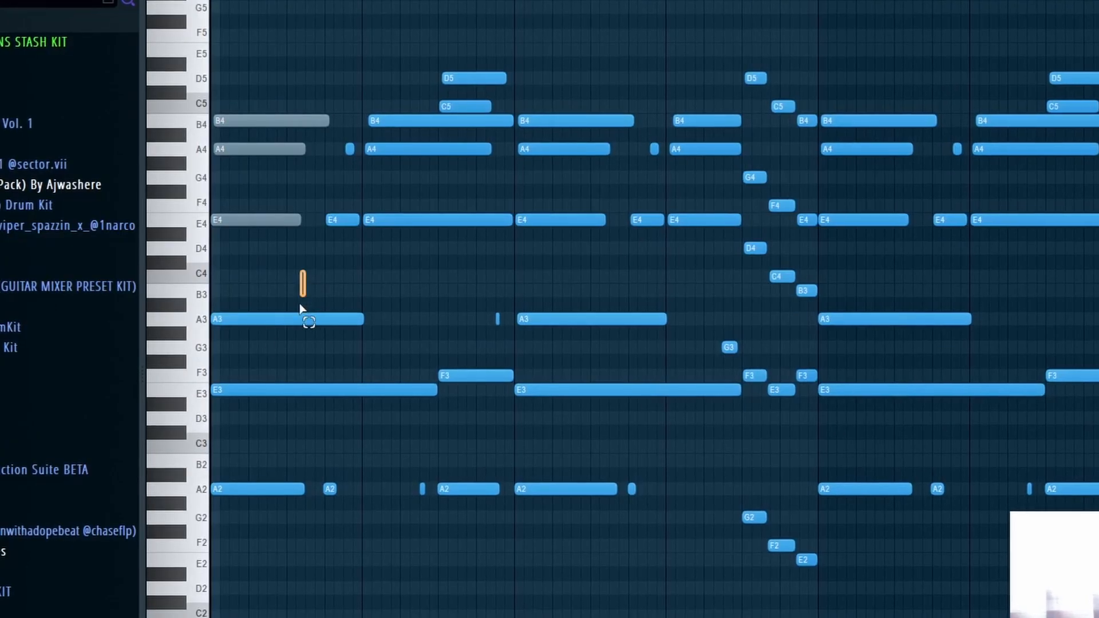
key(ctrl+c)
key(ctrl+v)
key(ctrl+Up)
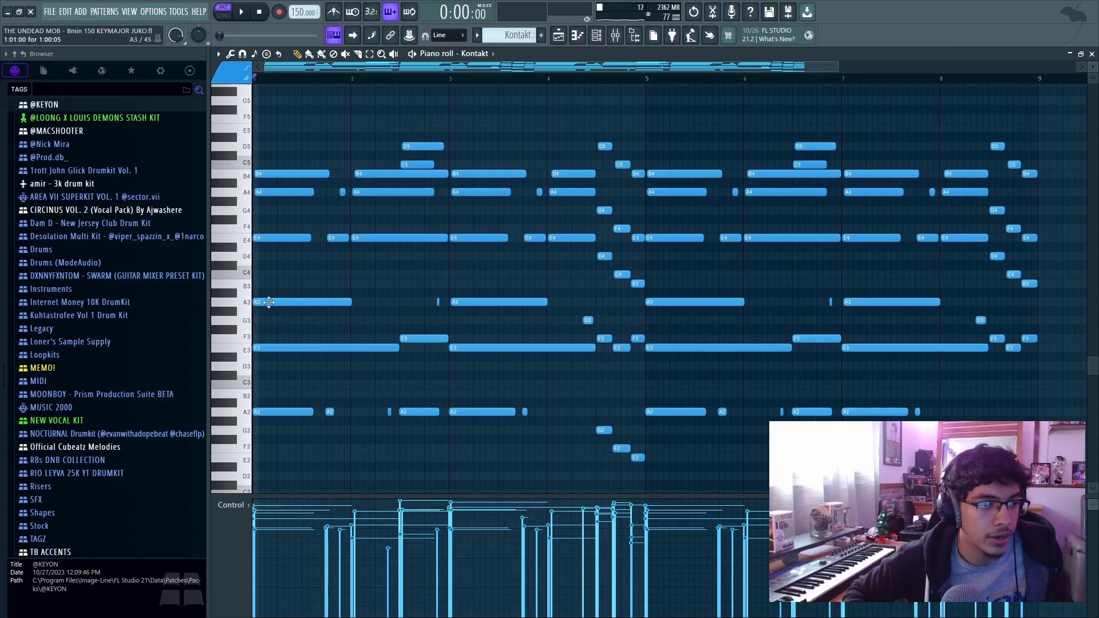
key(ctrl+z)
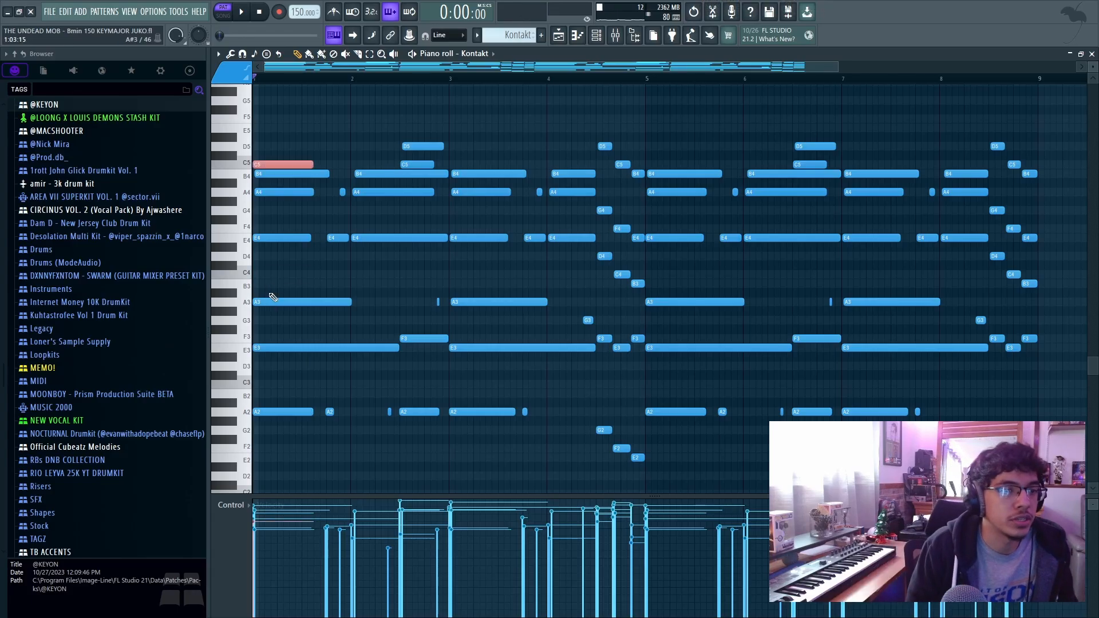
Step: Try to copy the opening E4, A4 and B4 chord notes to the start of bar 2
scroll(272, 297, down, 2)
scroll(292, 196, up, 1)
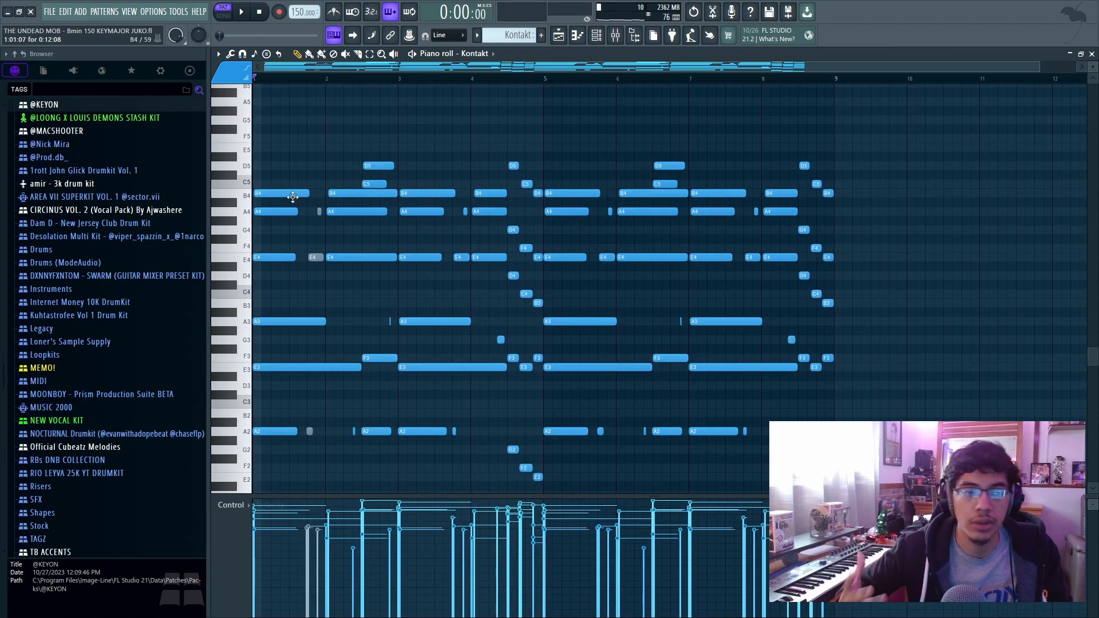
drag(292, 197, 348, 257)
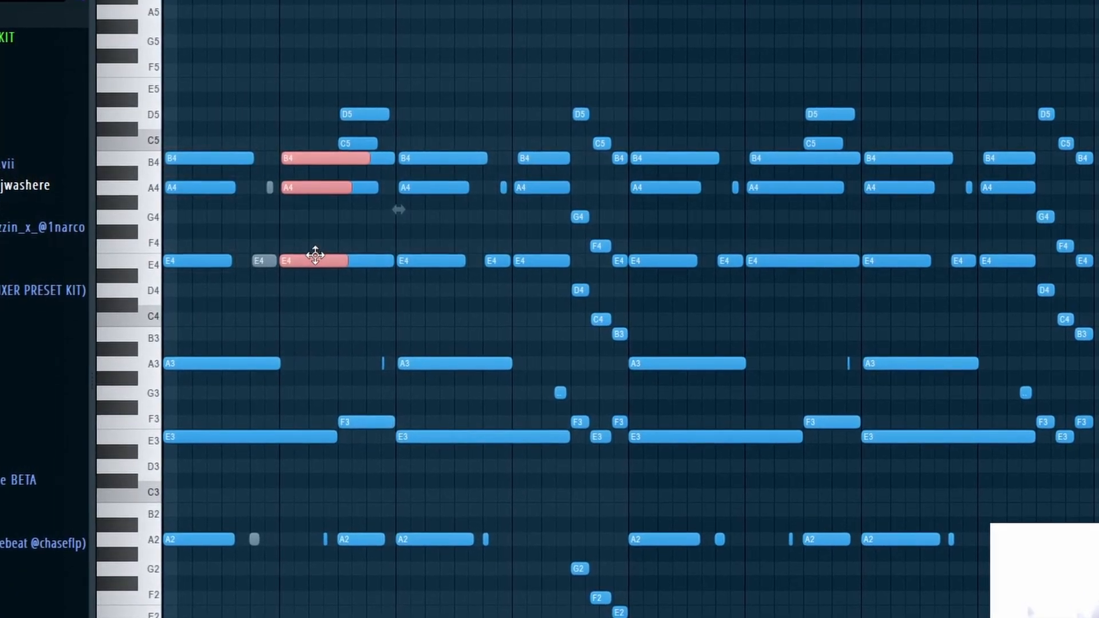
drag(388, 342, 395, 449)
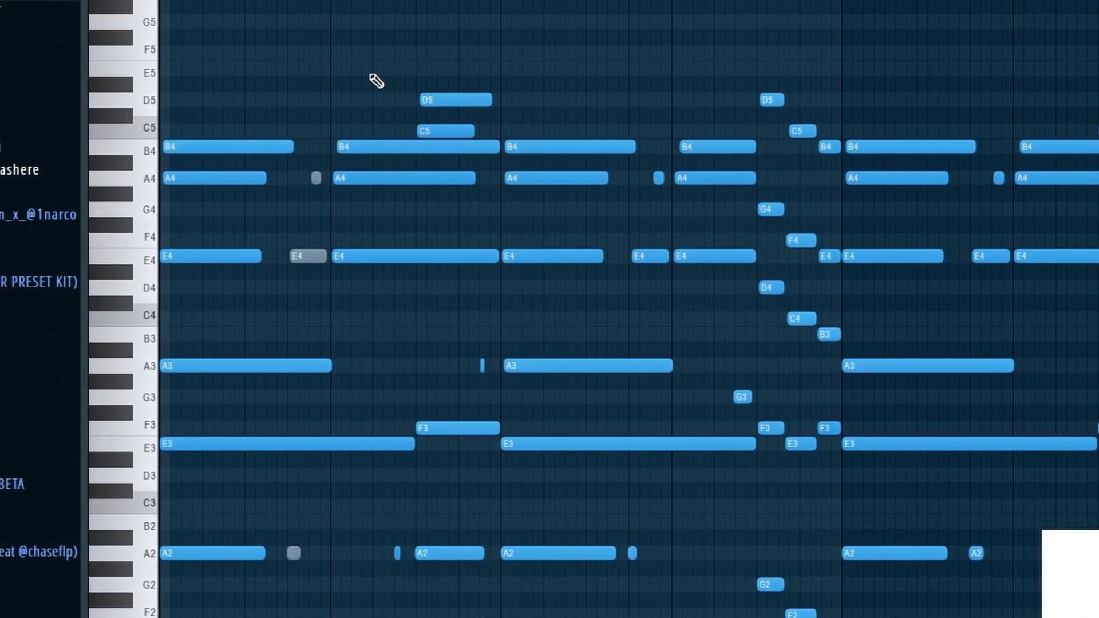
Step: Highlight every B4 note across the progression and compare them with the lower E3 and F3 notes
click(154, 150)
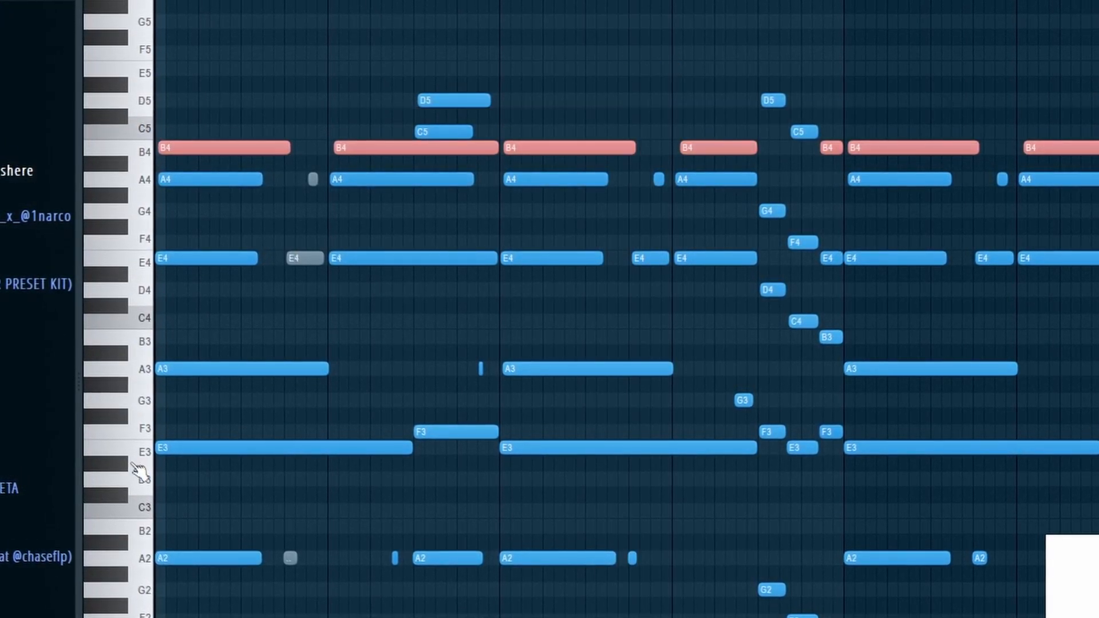
drag(139, 448, 141, 428)
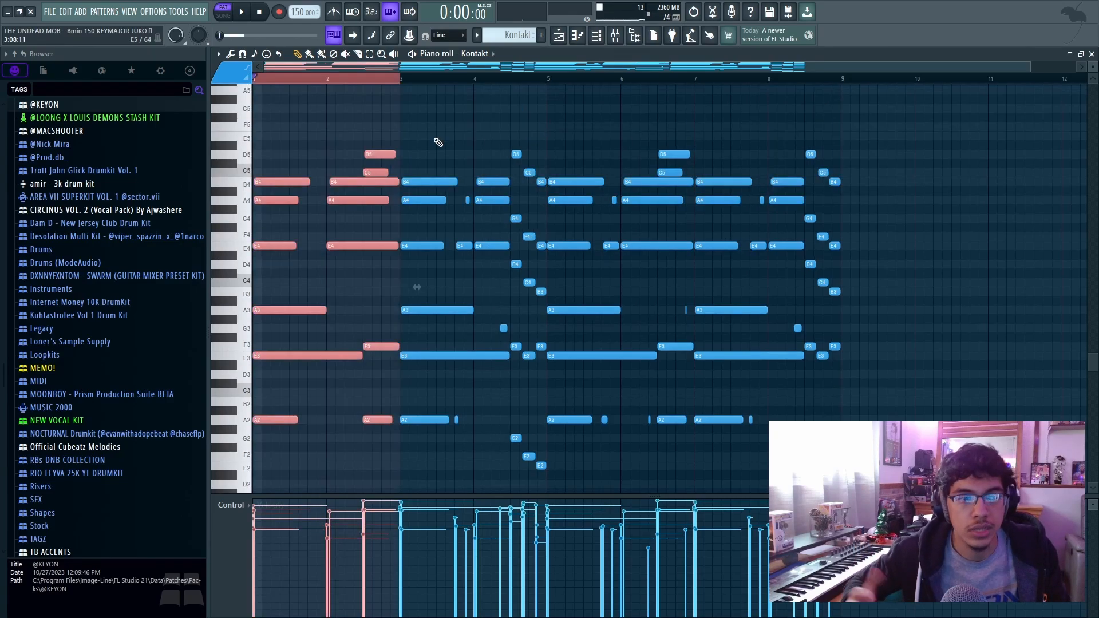
Step: Play bars 1 and 2 without the short passing notes and undo the removal of those notes
key(space)
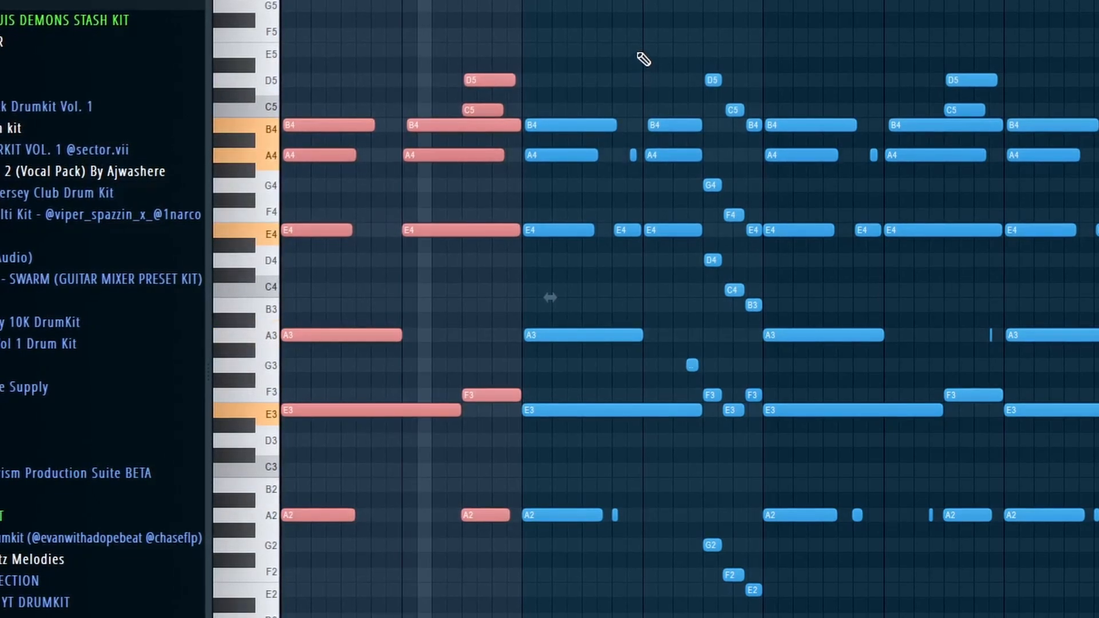
key(ctrl+z)
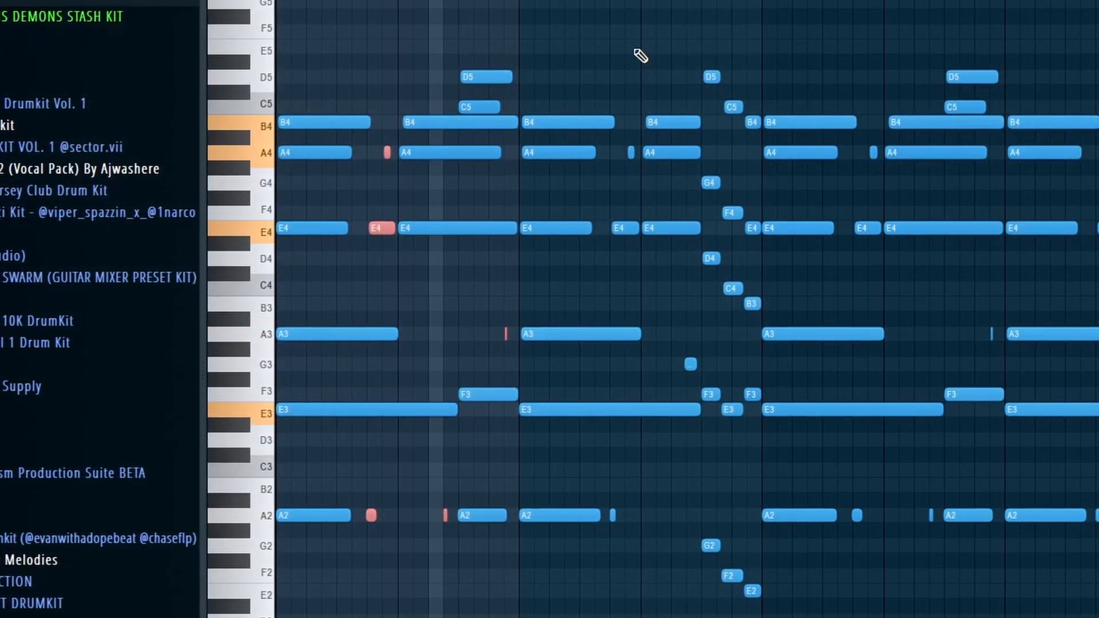
key(space)
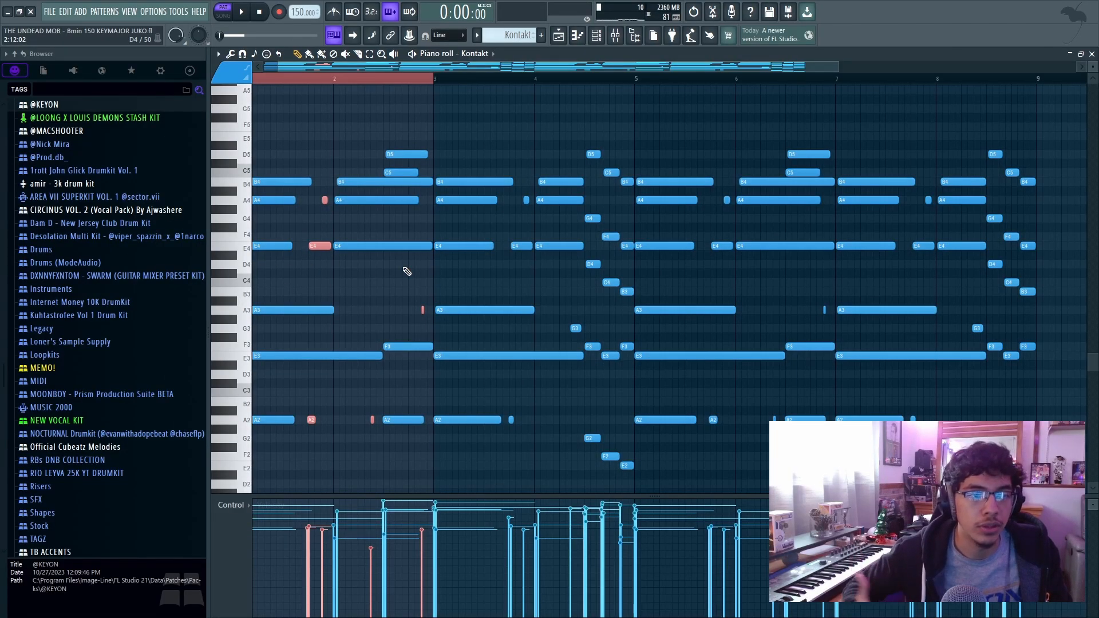
Step: Try to duplicate all notes of bars 1 and 2 into bars 3 and 4, and undo the copy
drag(416, 139, 187, 467)
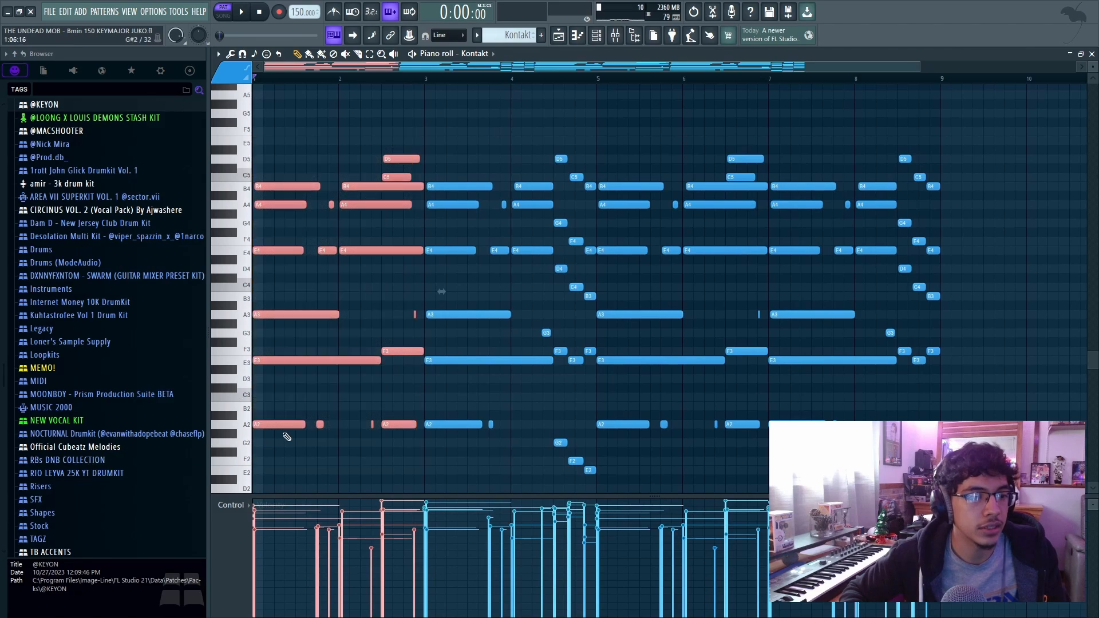
drag(281, 424, 453, 420)
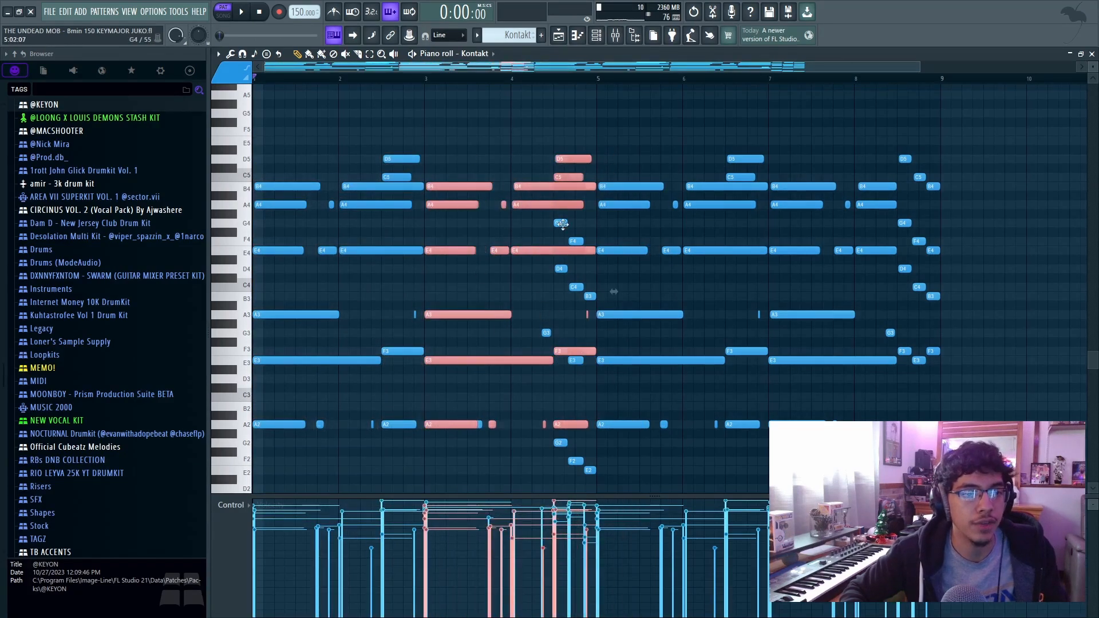
key(ctrl+z)
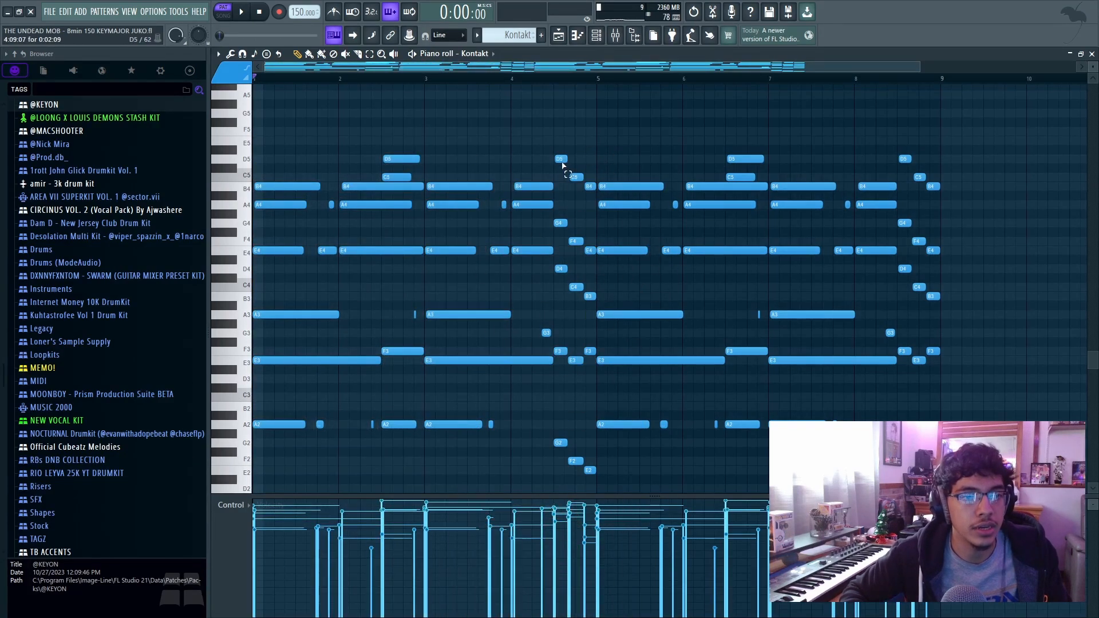
Step: Examine the Scarbee Rickenbacker Bass instrument loaded in Kontakt #2
scroll(602, 455, up, 2)
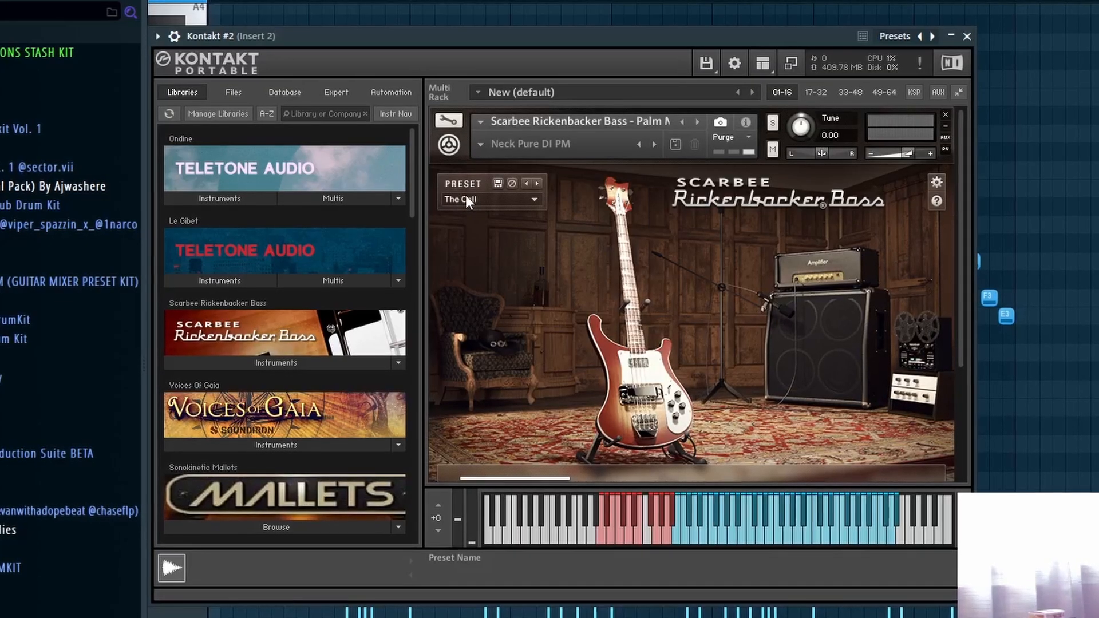
click(669, 355)
scroll(674, 326, down, 3)
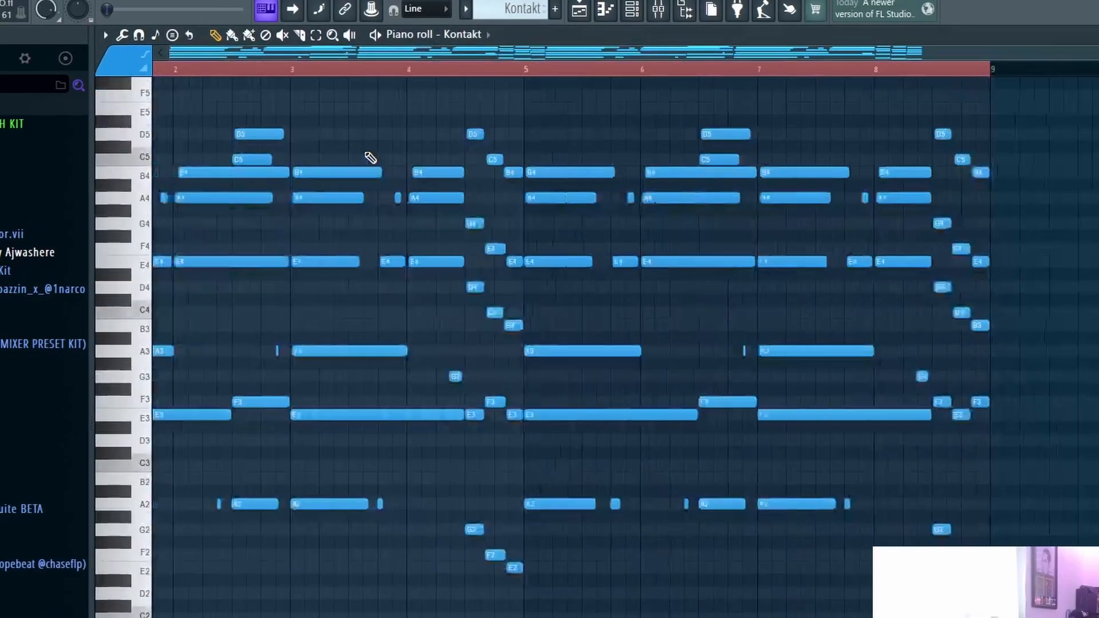
Step: Try pasting the bass line into the Kontakt piano part and lowering it by an octave
key(ctrl+v)
scroll(491, 180, down, 2)
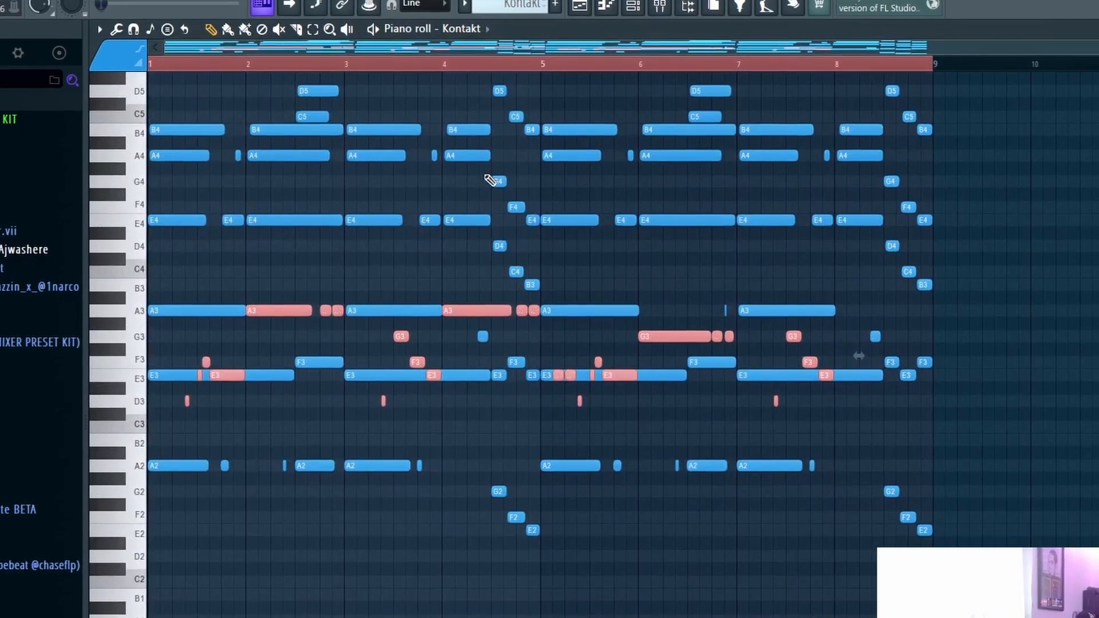
key(ctrl+Down)
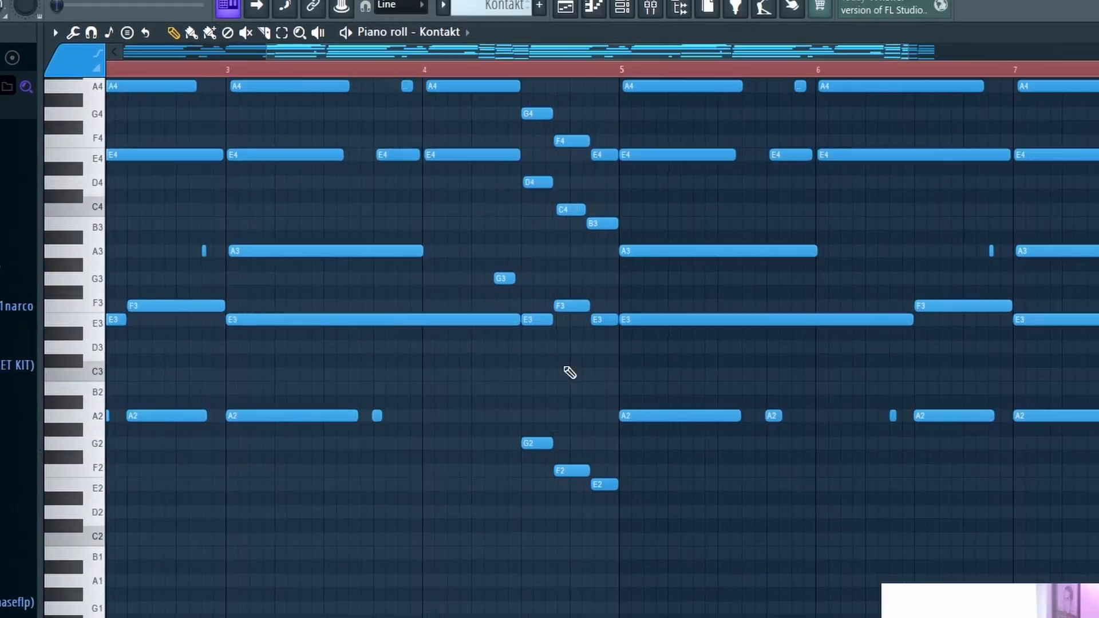
Step: Compare the G2, F2, E2 descent in the Kontakt piano part with the D3, E3 and F3 runs in Kontakt #2
drag(525, 395, 617, 510)
scroll(609, 458, down, 3)
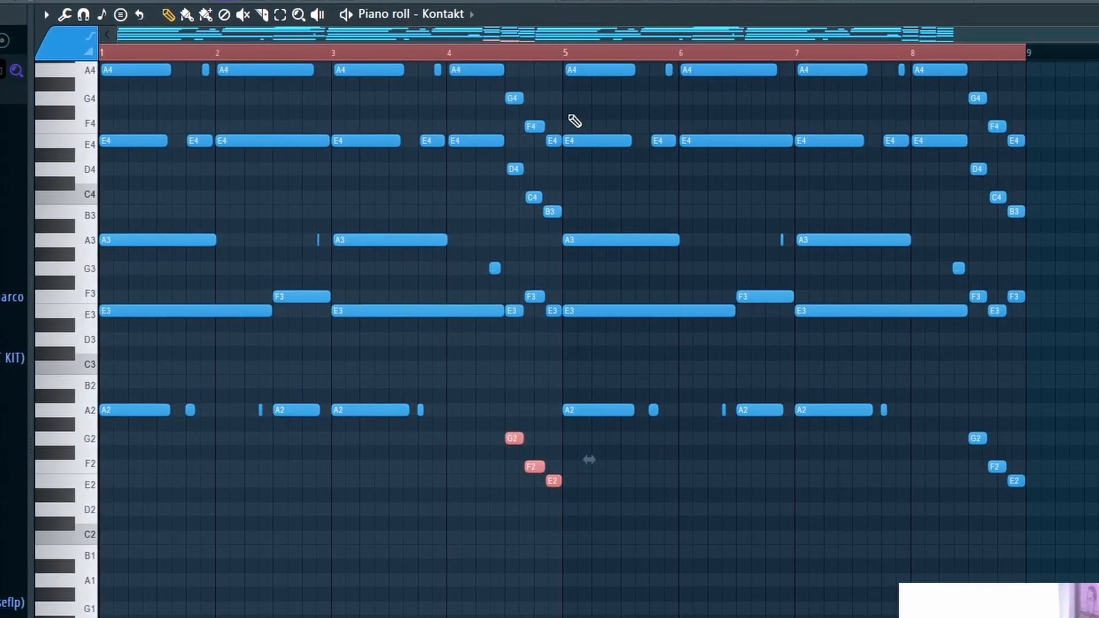
drag(405, 260, 351, 330)
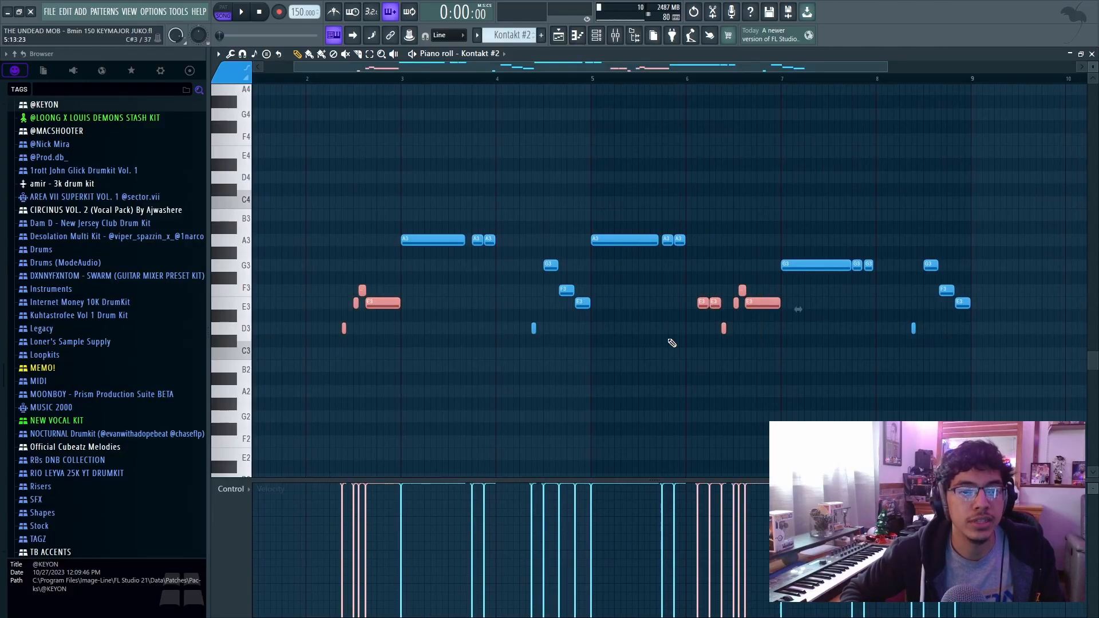
drag(760, 319, 732, 290)
drag(405, 306, 334, 284)
scroll(344, 286, up, 3)
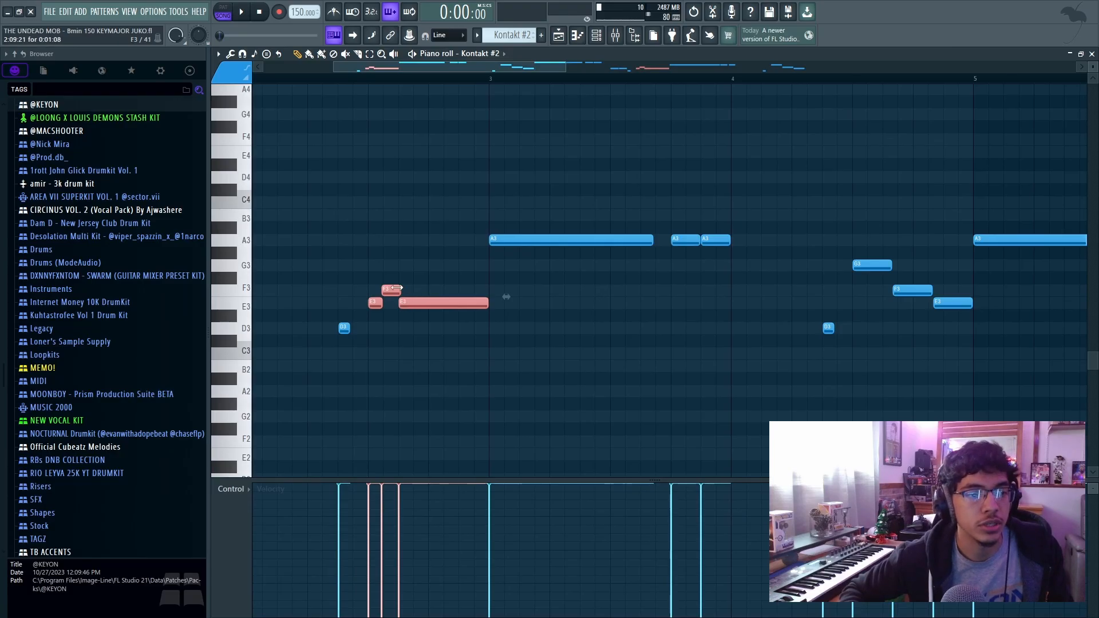
drag(715, 274, 697, 345)
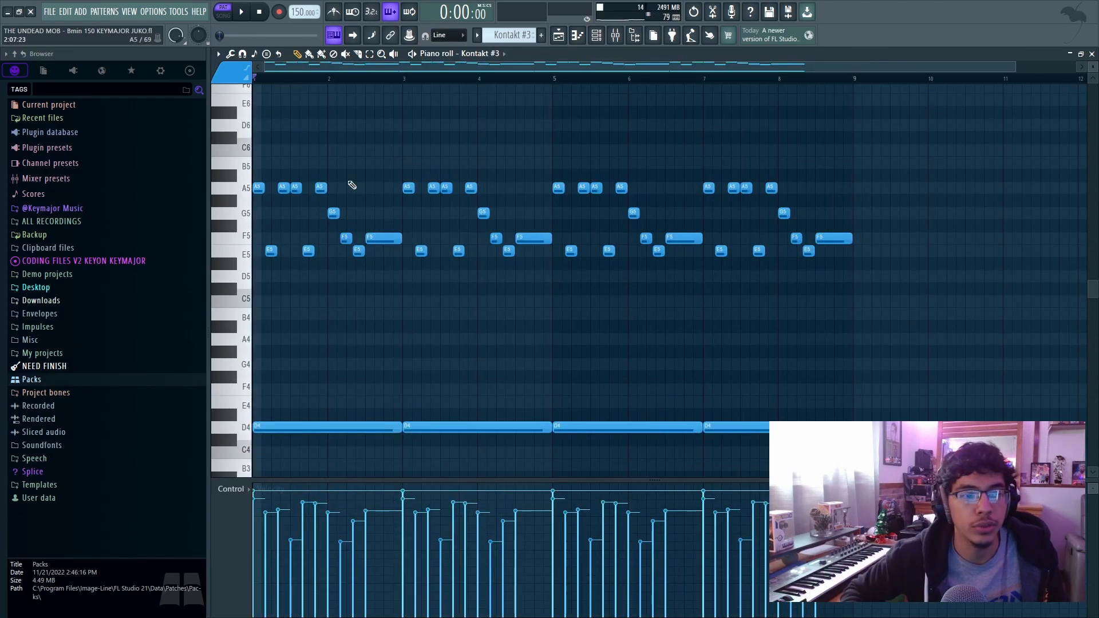
Step: Play the Kontakt #3 melody in the piano roll and highlight its first two-bar phrase
key(space)
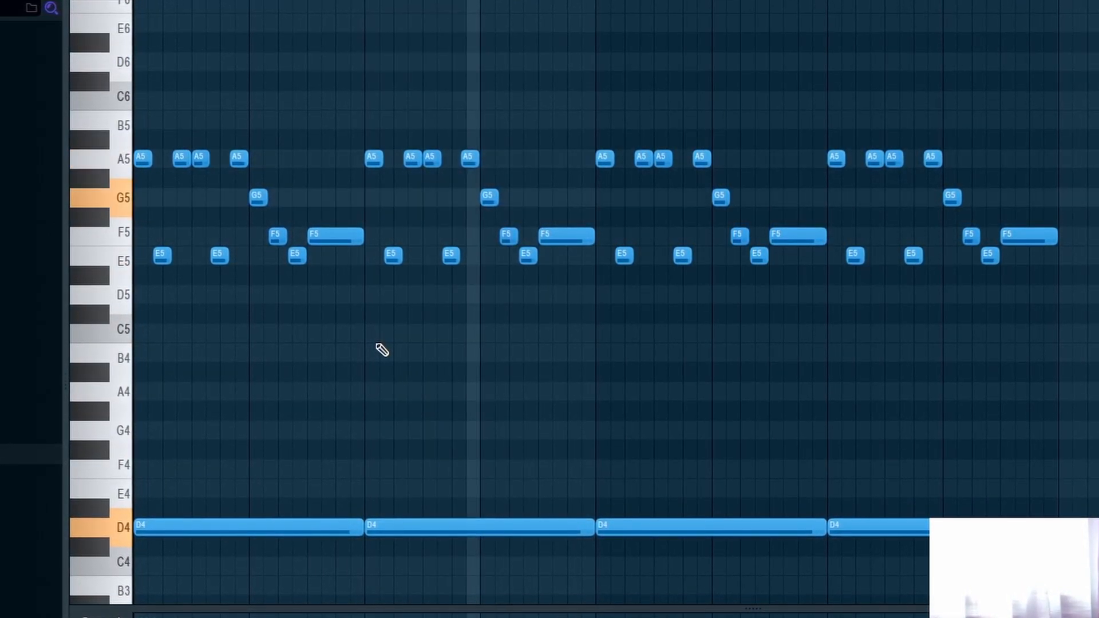
key(space)
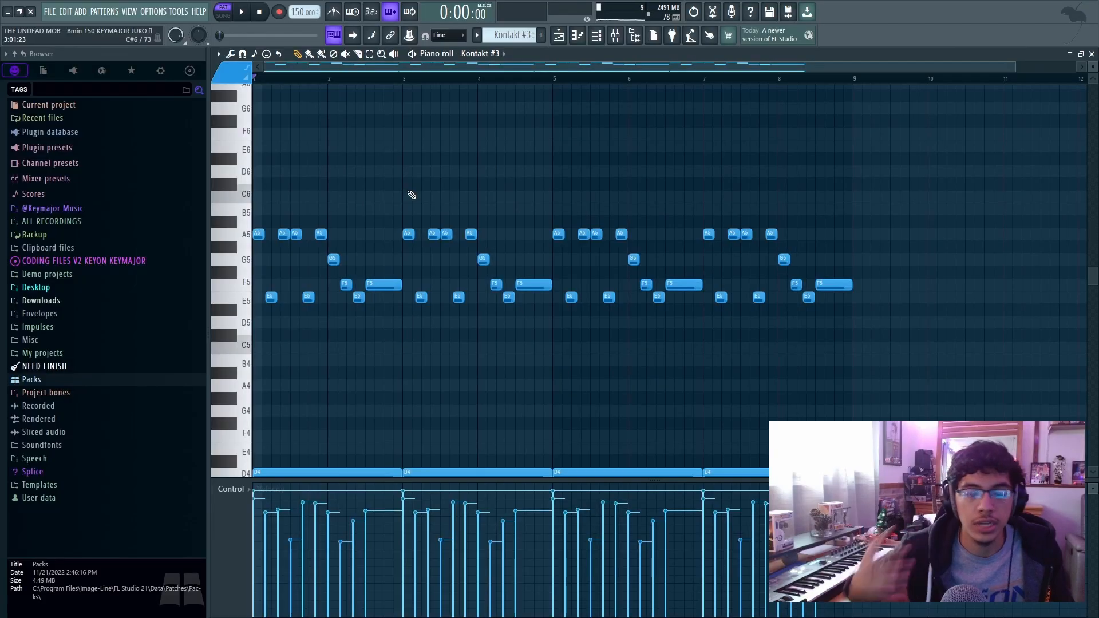
scroll(411, 194, down, 1)
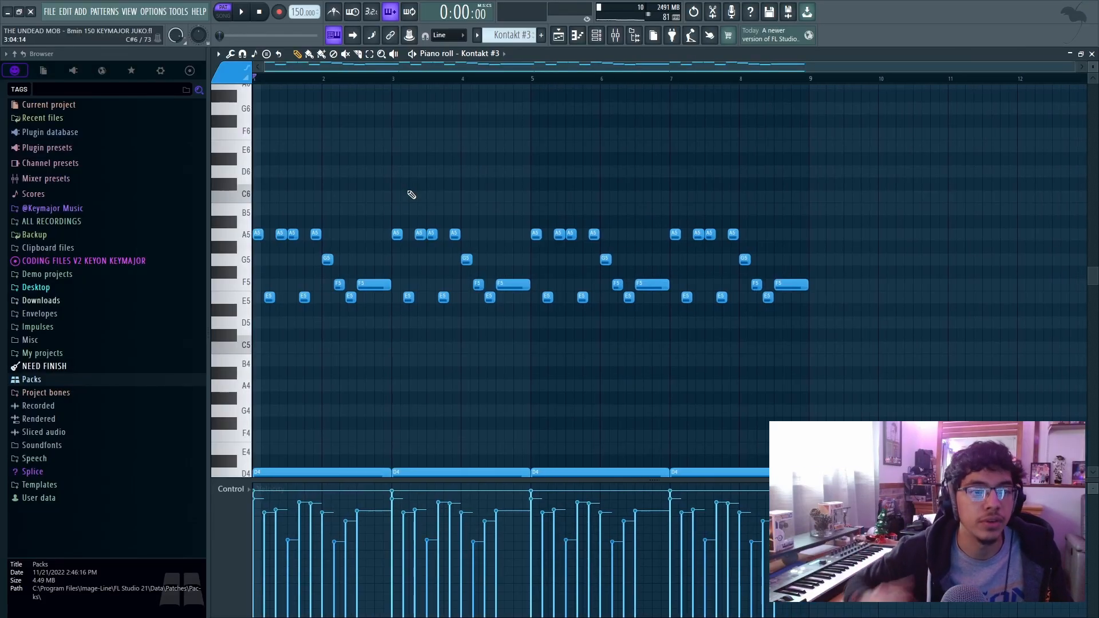
scroll(411, 195, up, 3)
scroll(280, 206, up, 2)
drag(514, 65, 498, 64)
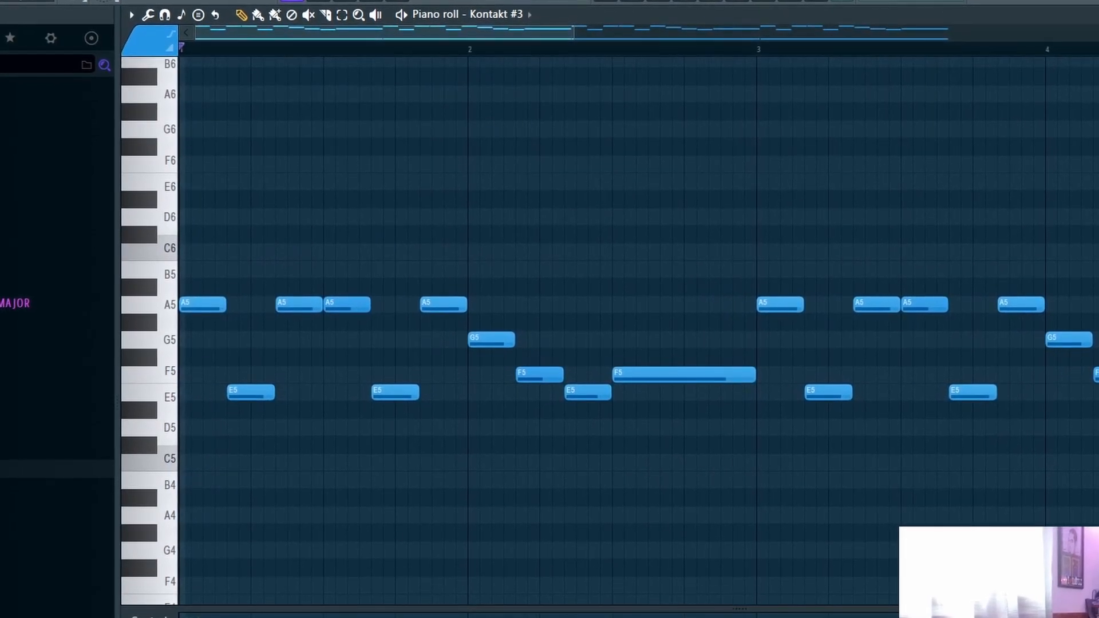
drag(654, 243, 191, 397)
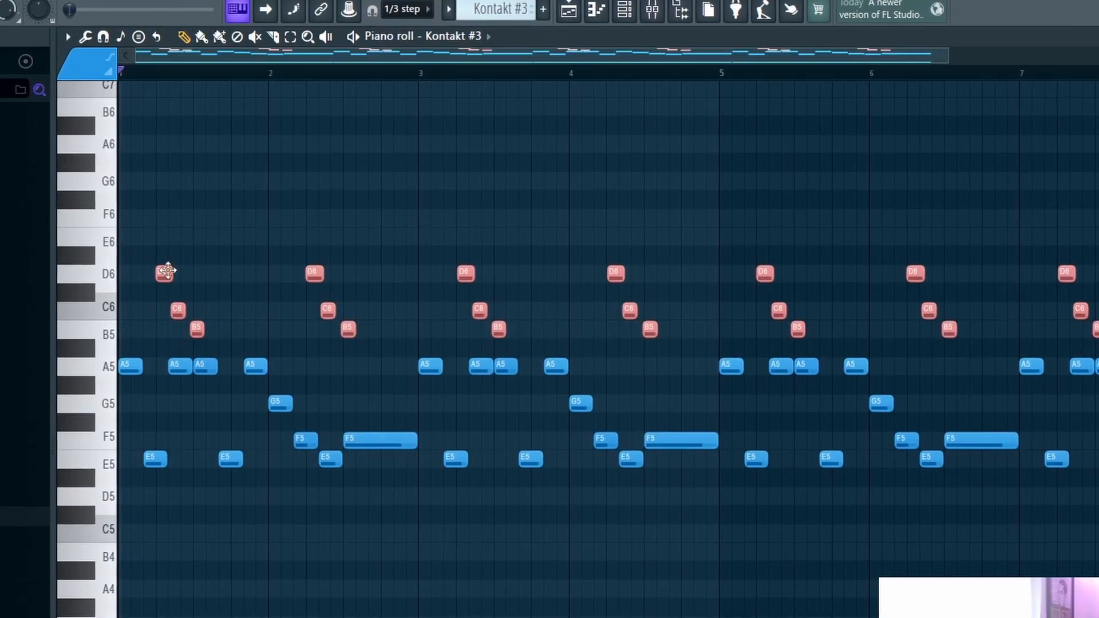
Step: Highlight the D6, C6 and B5 counter-melody notes in the first bar of Kontakt #3
scroll(142, 319, up, 3)
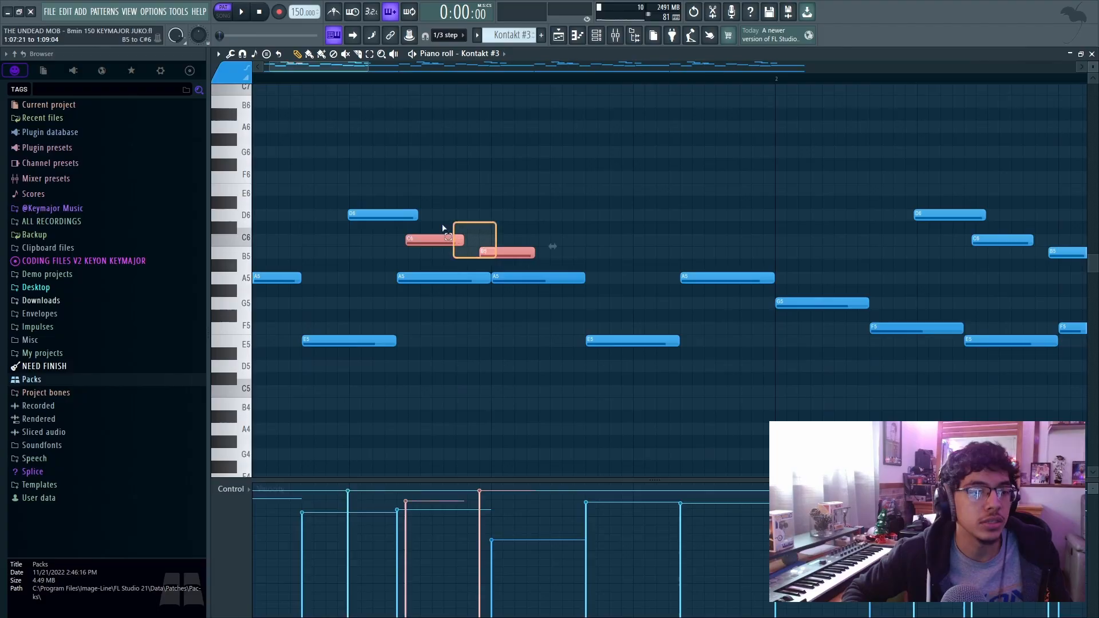
scroll(386, 238, up, 2)
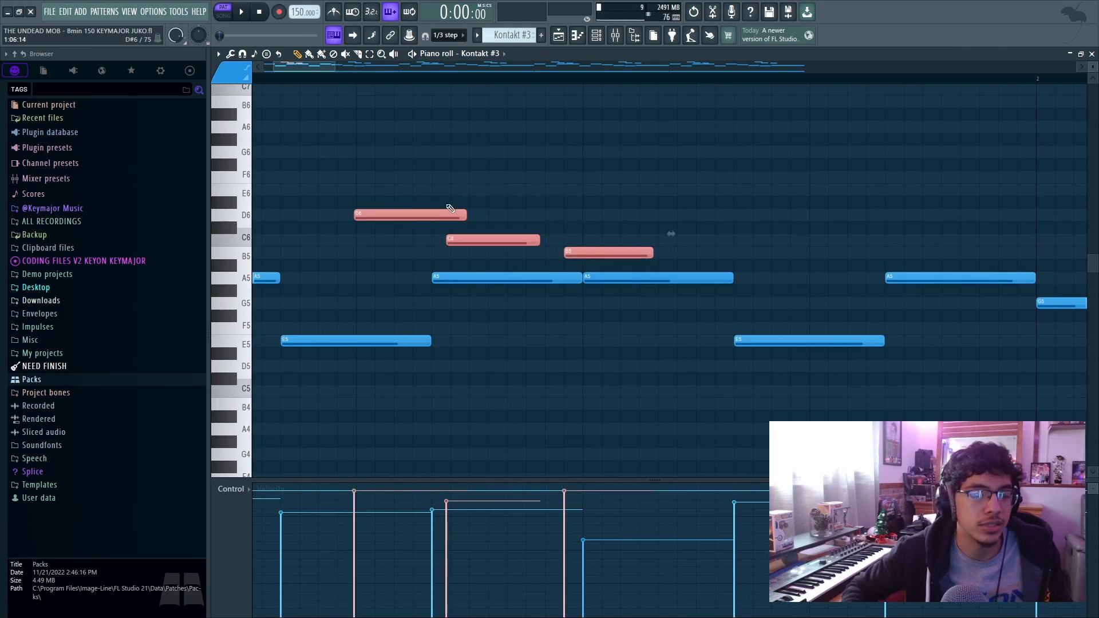
Step: Review the whole Kontakt #3 counter-melody and the EchoBoy and UADx LA-2A Tube Compressor effects on Insert 3
scroll(257, 204, down, 4)
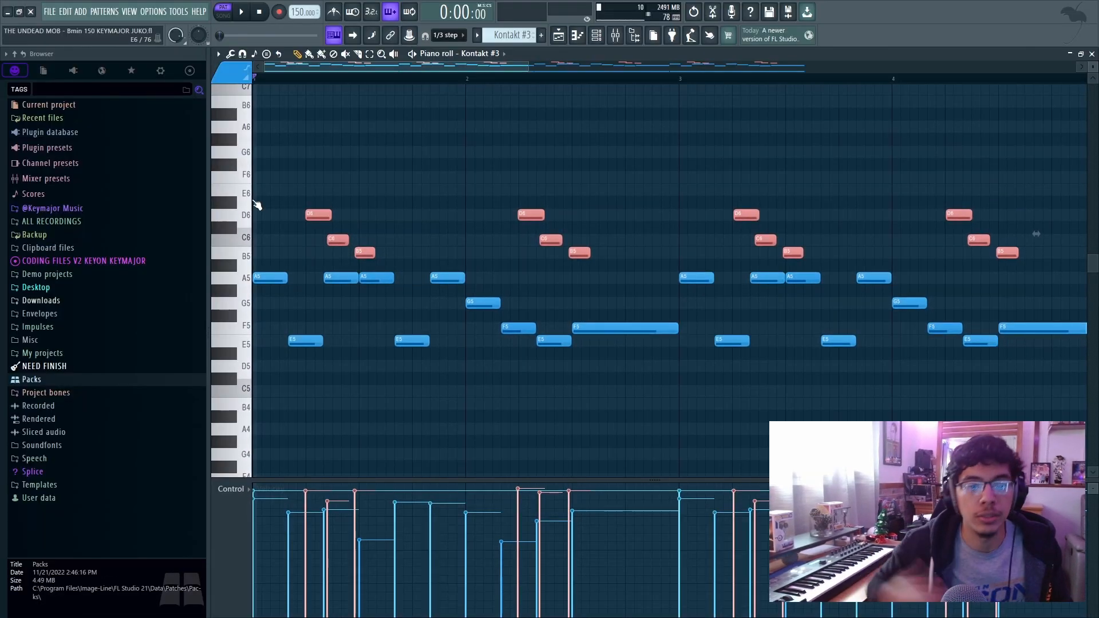
scroll(257, 204, up, 1)
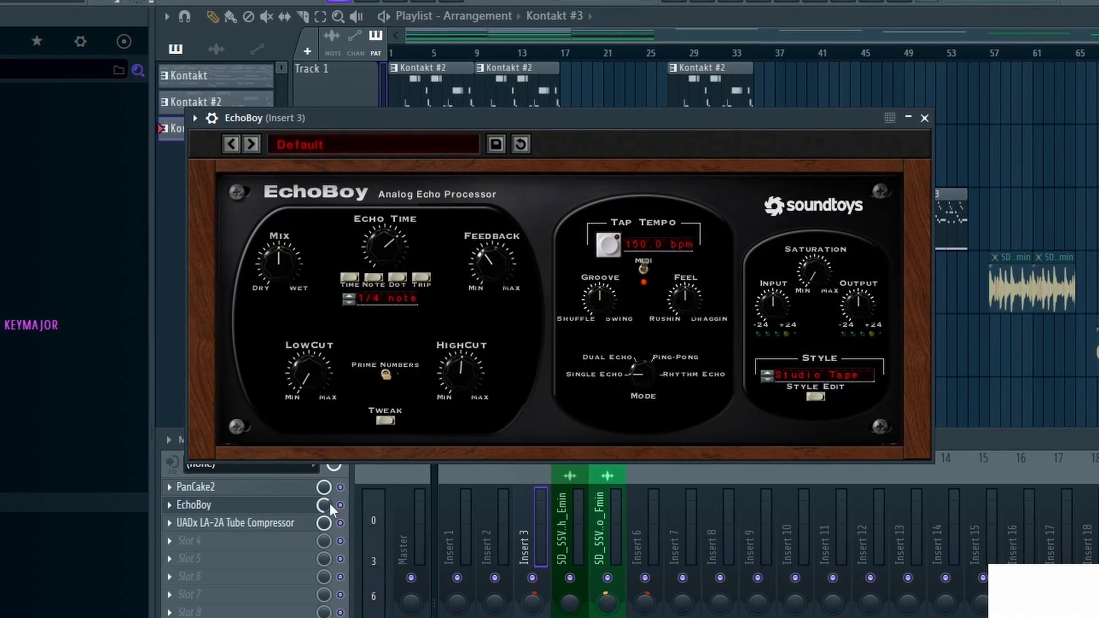
click(275, 522)
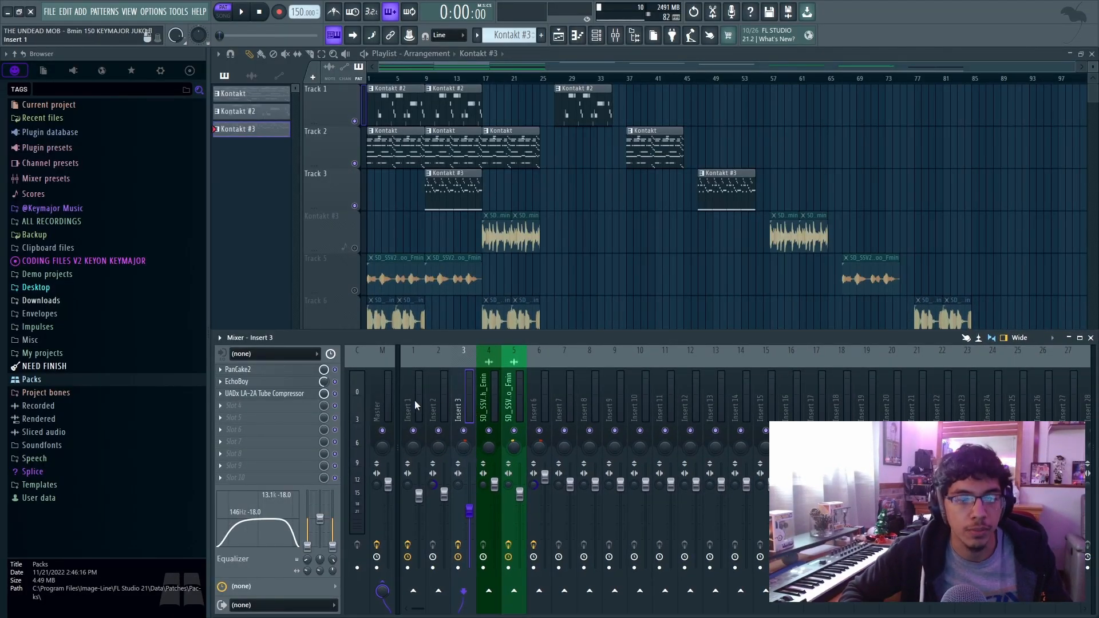
key(F9)
Step: Examine the female head-voice gospel vocal clips on Track 6 and their sample settings
drag(675, 208, 479, 363)
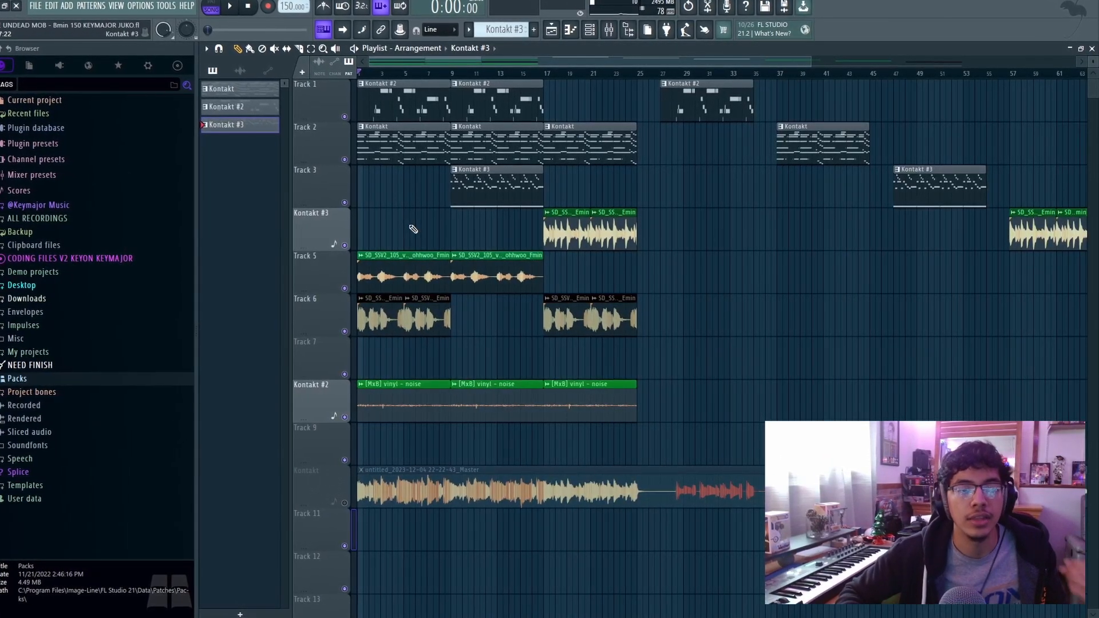
scroll(385, 351, up, 6)
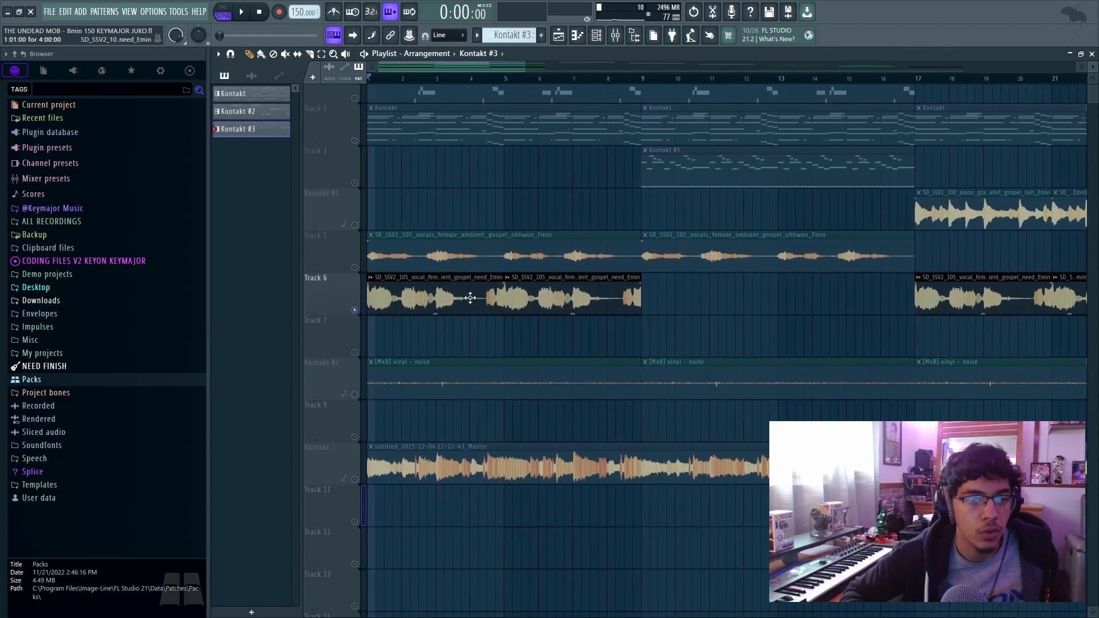
double_click(469, 298)
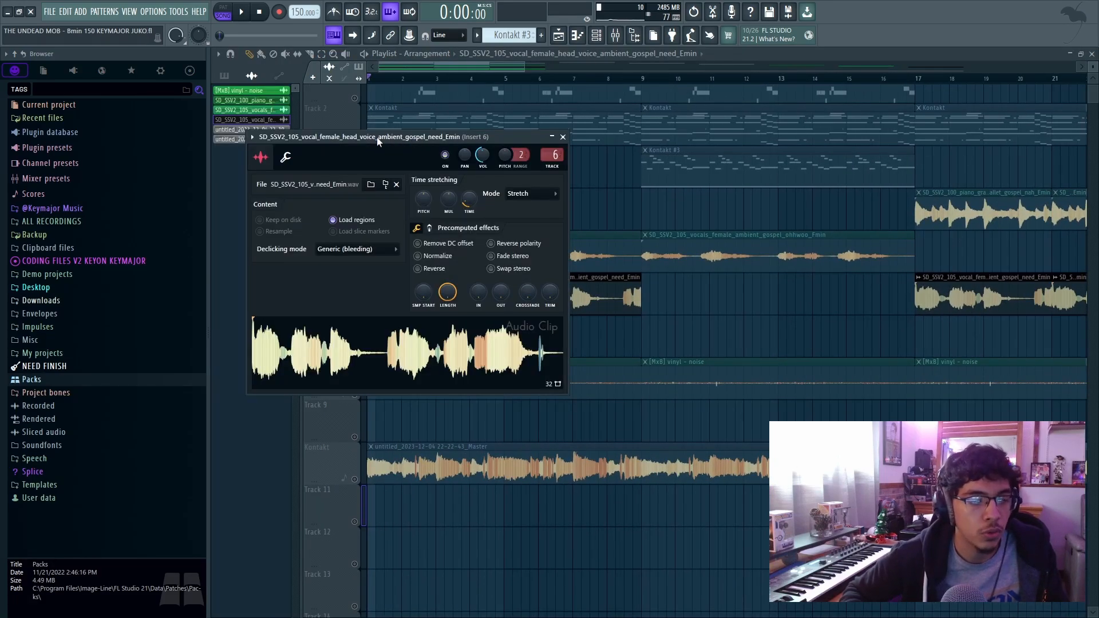
click(562, 137)
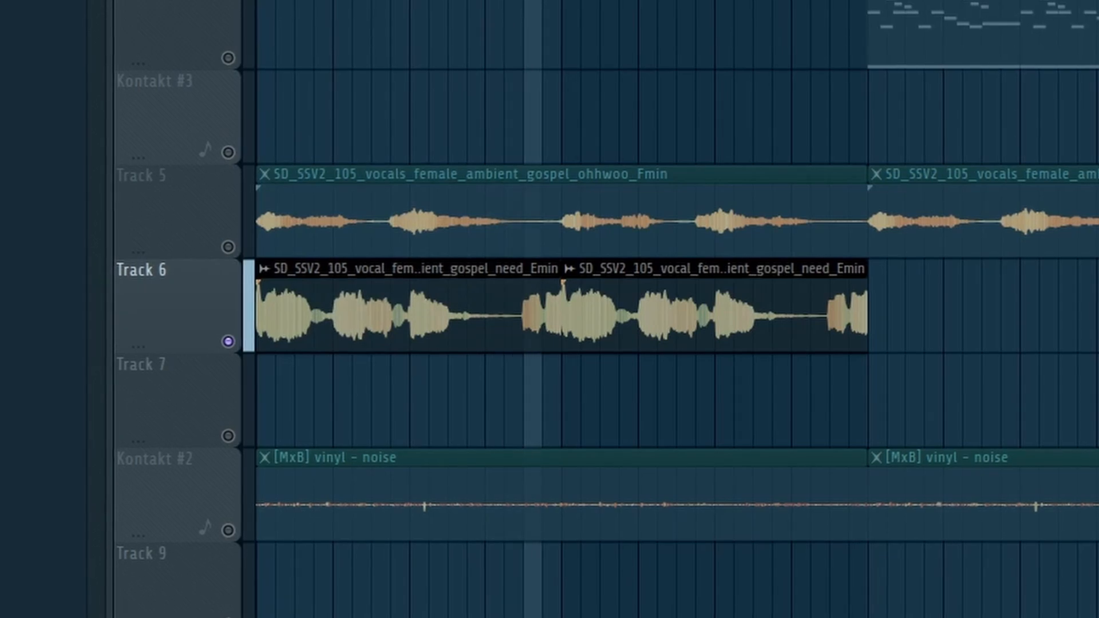
click(557, 182)
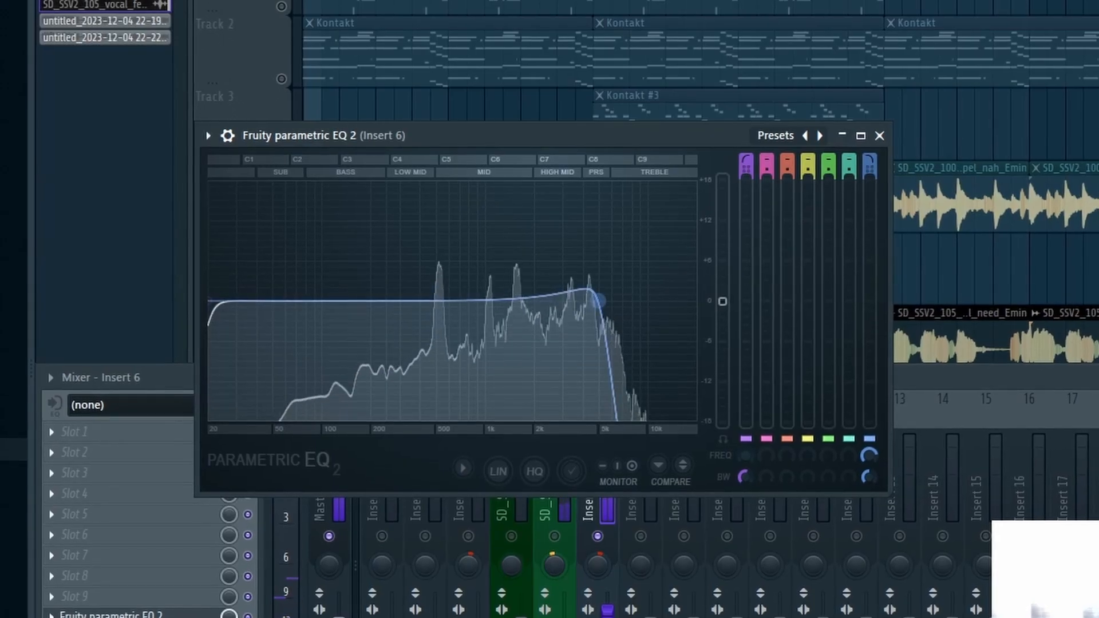
Step: Open up the high cut in Insert 6's Fruity parametric EQ 2 for comparison, and restore it to about 5 kHz
drag(544, 287, 598, 289)
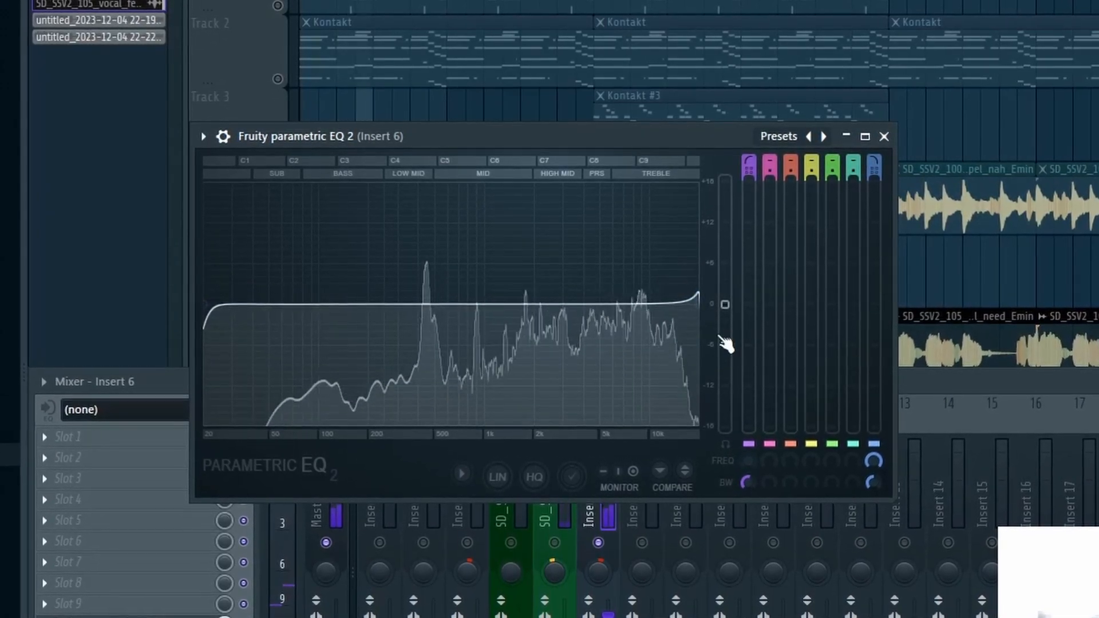
drag(697, 305, 598, 342)
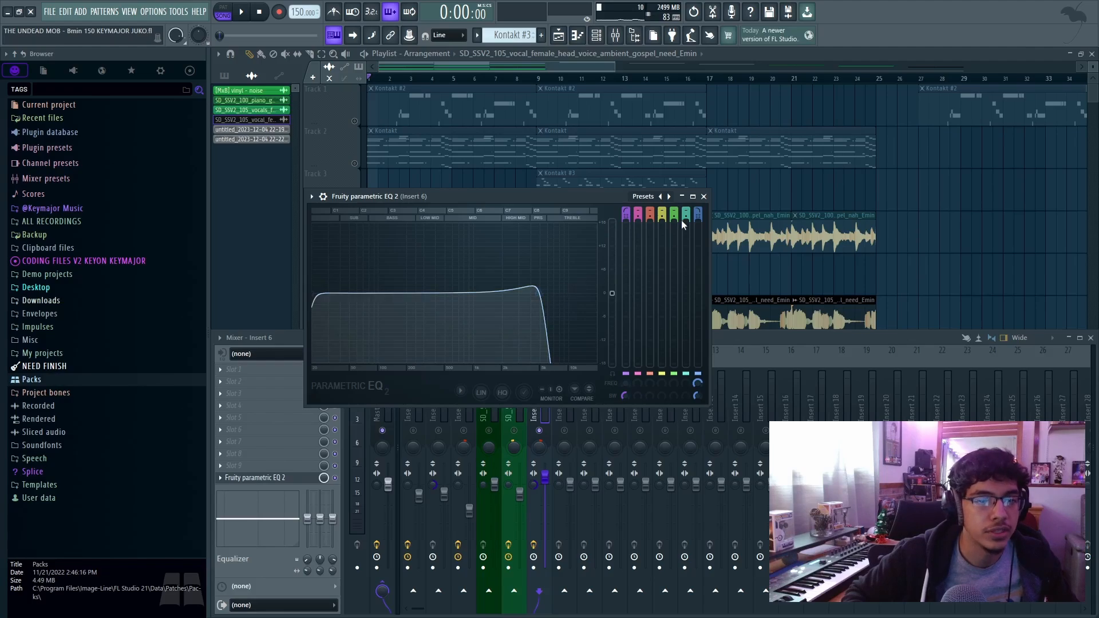
click(704, 197)
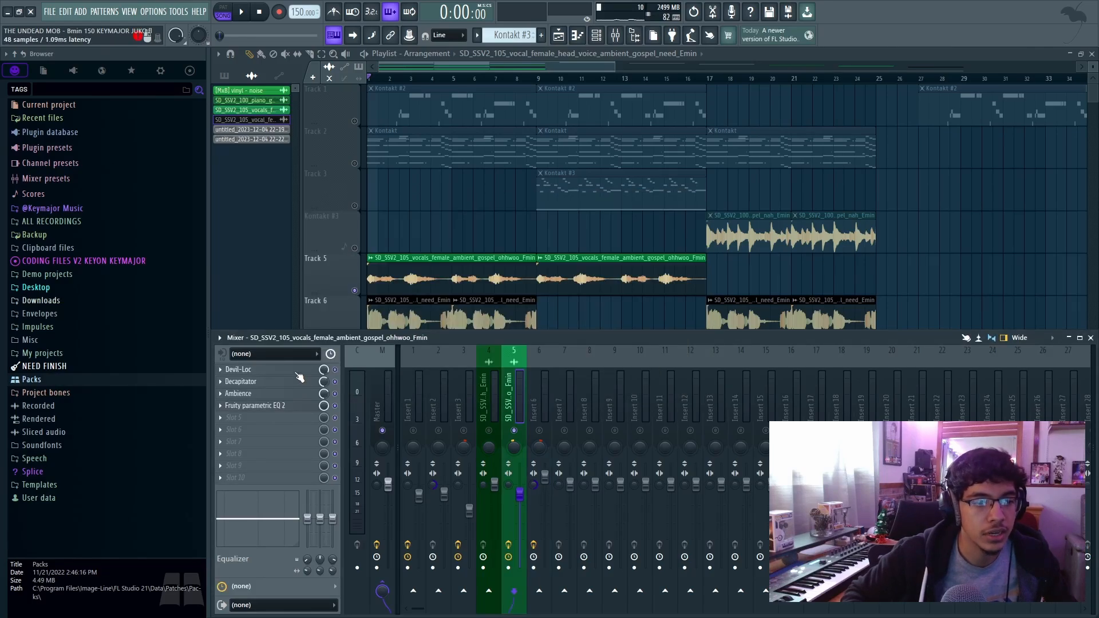
Step: Inspect the Devil-Loc, Decapitator and Ambience effects and their presets on the ohhwoo vocal's mixer channel
click(289, 370)
click(293, 372)
click(293, 372)
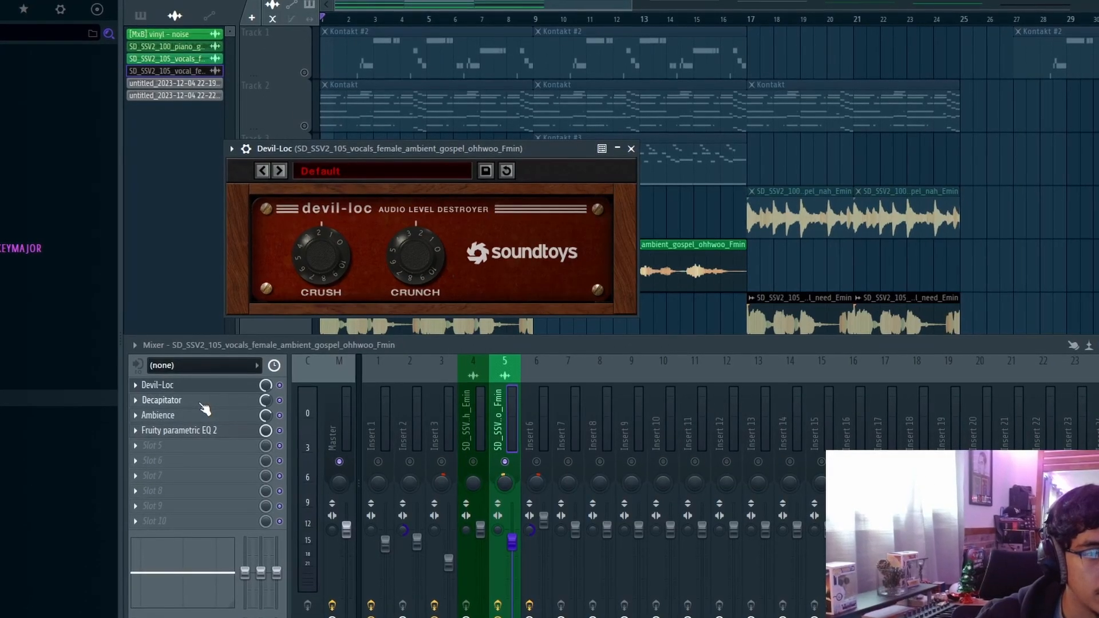
click(279, 382)
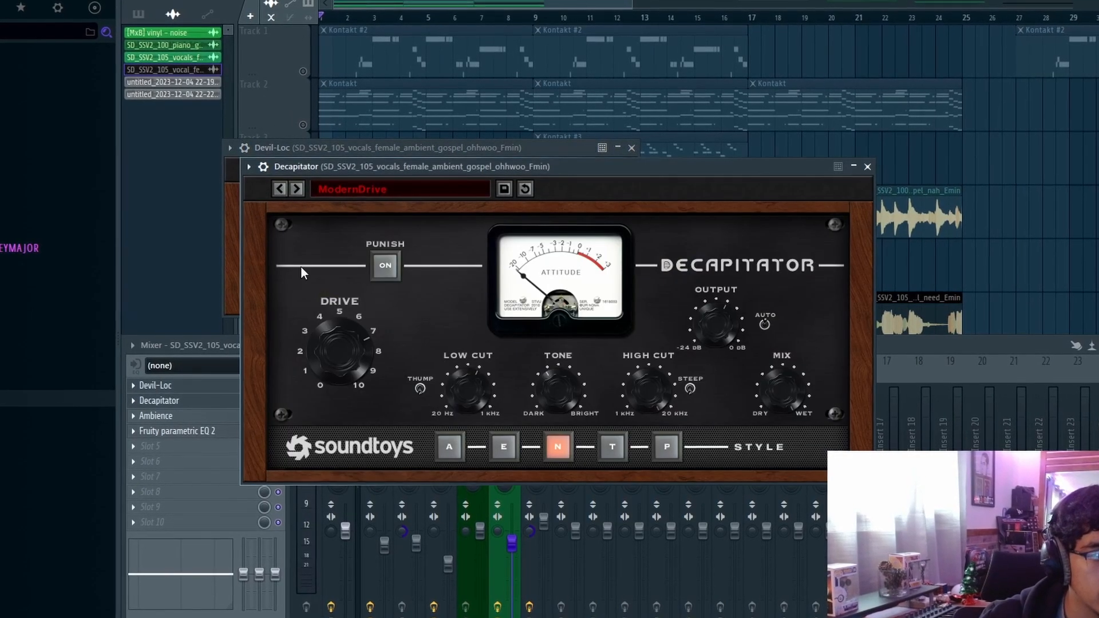
click(349, 188)
mouse_move(479, 241)
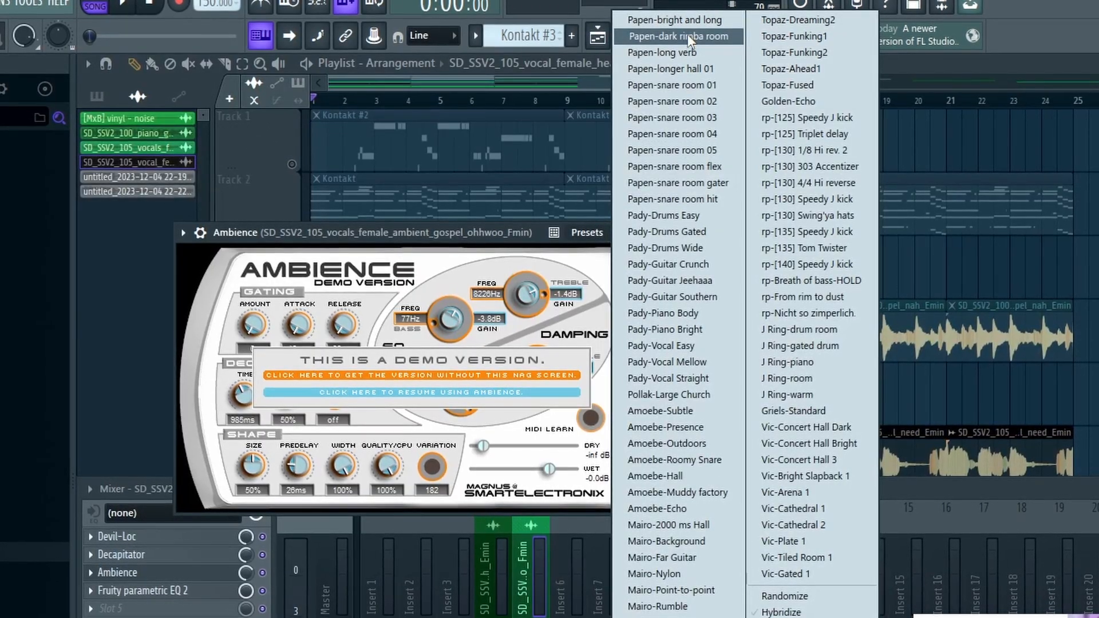
click(470, 248)
click(663, 234)
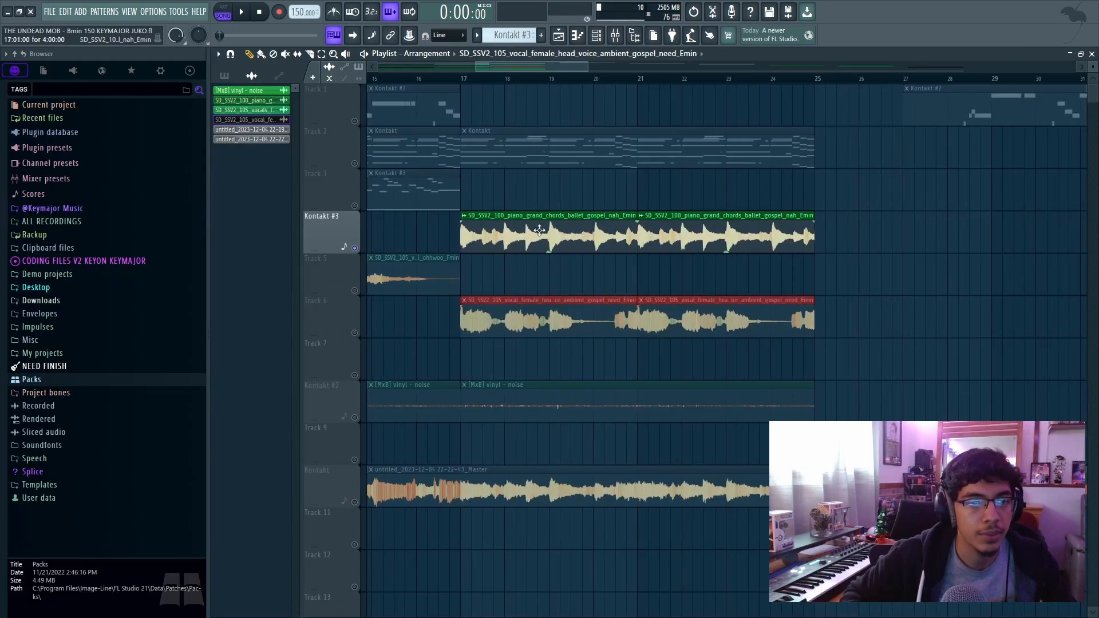
Step: Listen to the grand piano gospel chords loop that starts at bar 17 of the playlist
ctrl+scroll(713, 237, down, 4)
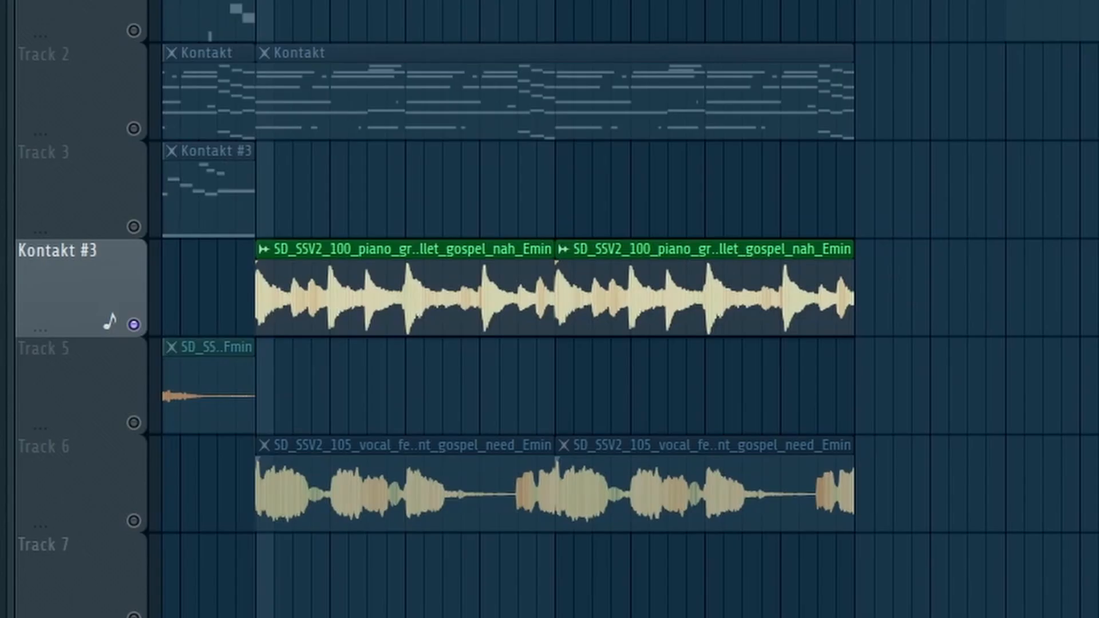
key(space)
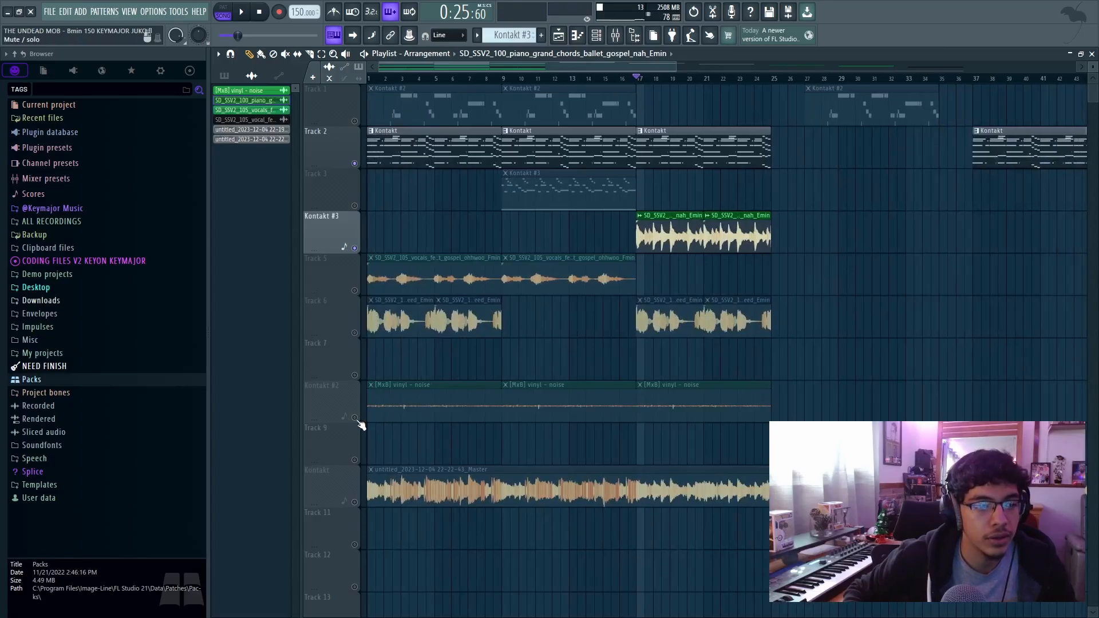
Step: Solo the vinyl noise track and locate its sample in the one shot kit folder
click(355, 418)
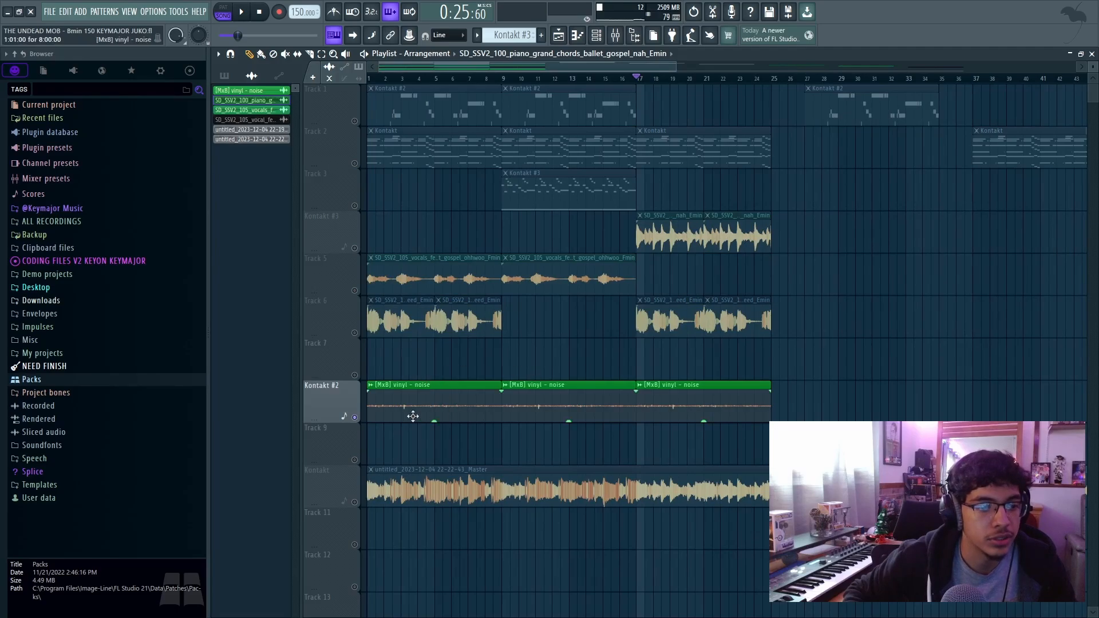
double_click(429, 397)
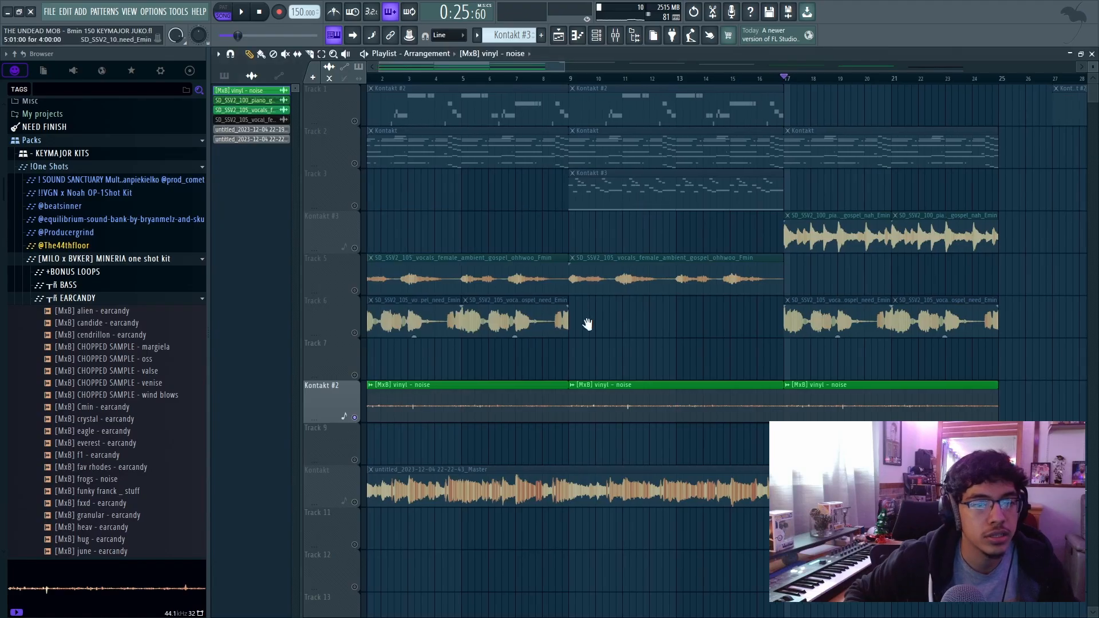
drag(586, 324, 600, 324)
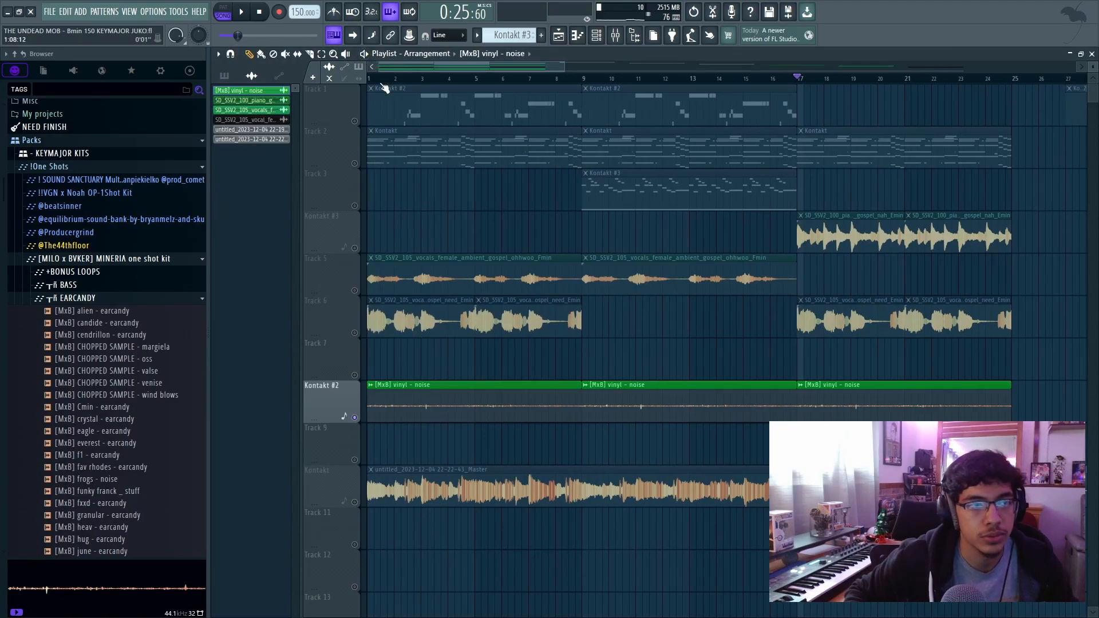
Step: Survey the full playlist arrangement alongside the rendered master audio clip
scroll(461, 434, up, 2)
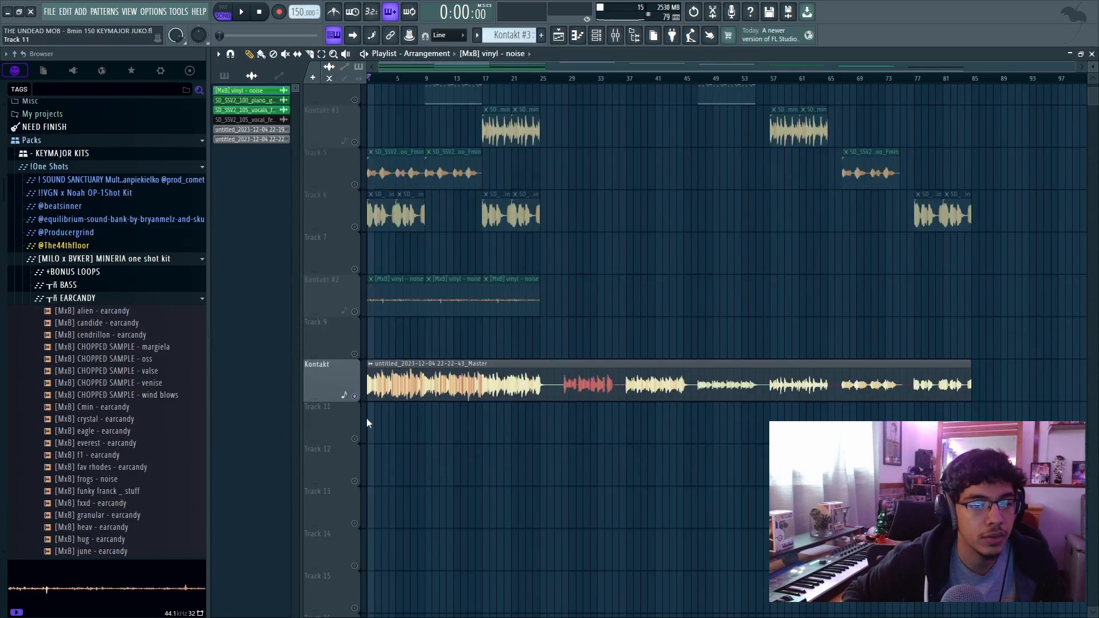
scroll(478, 410, down, 1)
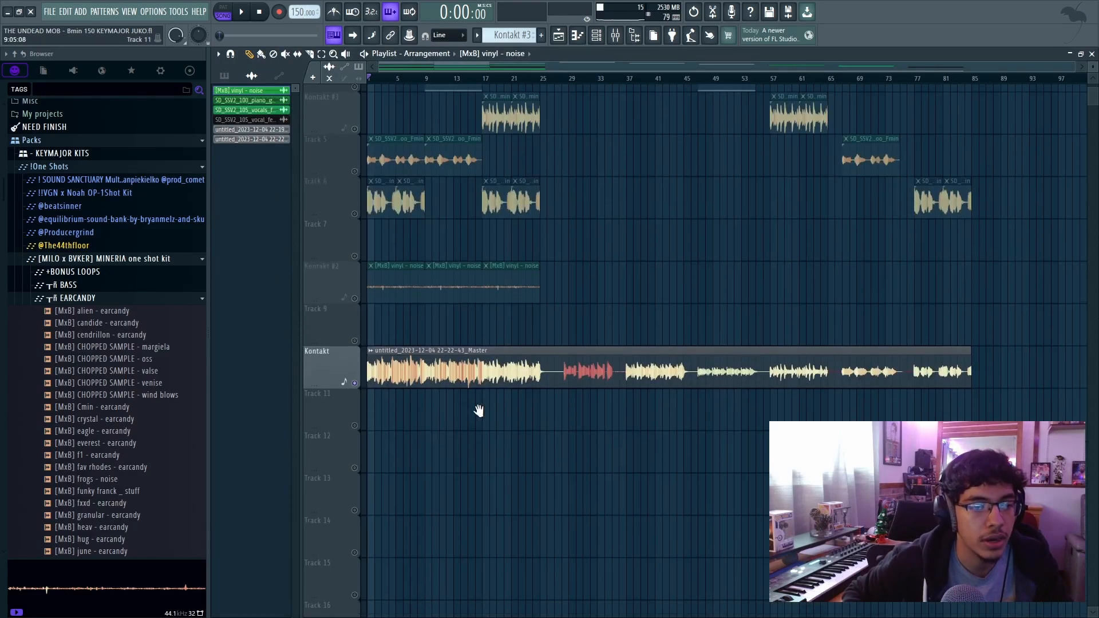
scroll(525, 340, down, 3)
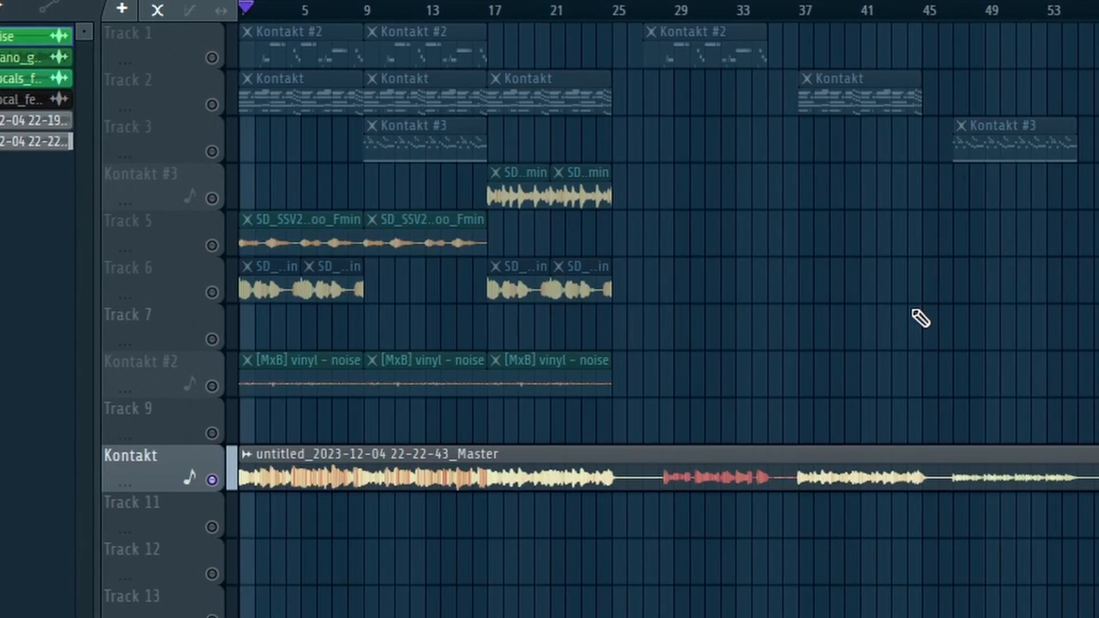